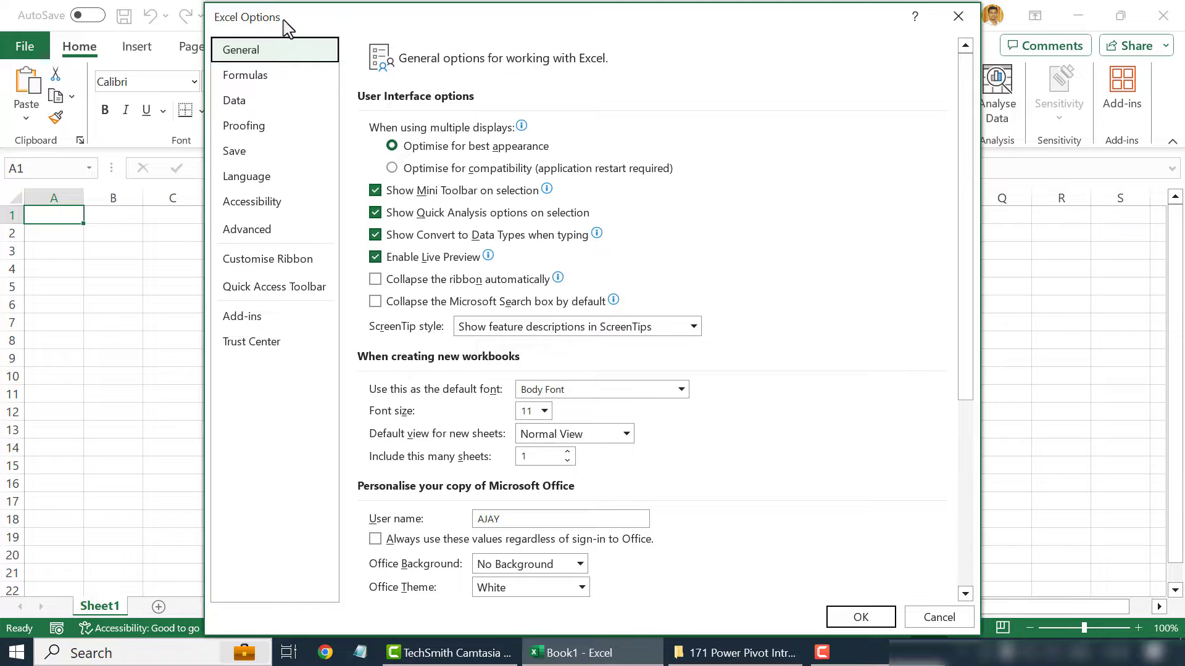
Step: Enable the Microsoft Power Pivot for Excel COM add-in and display its commands
{"action": "left_click", "coordinate": [276, 322]}
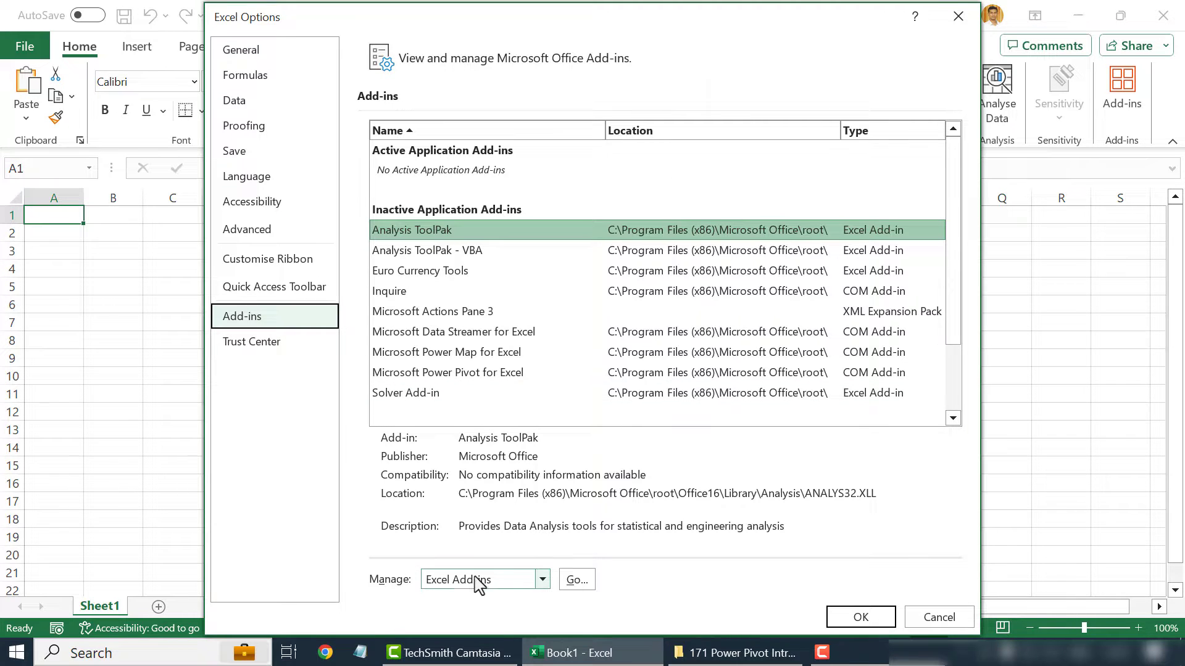
{"action": "left_click", "coordinate": [541, 580]}
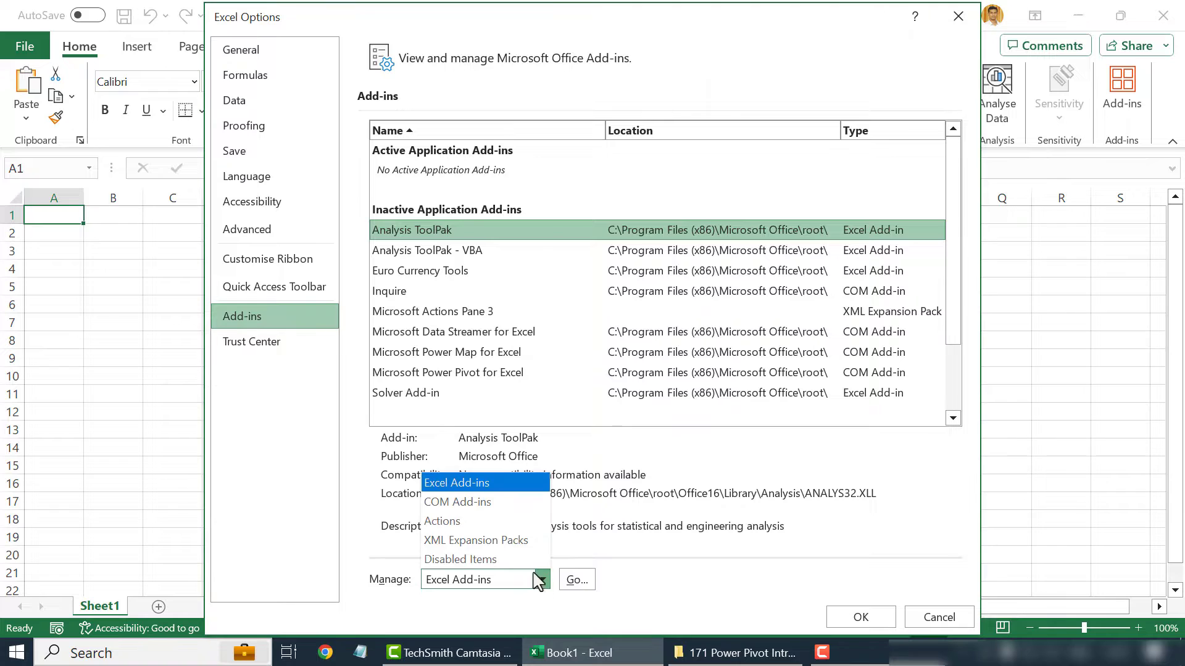
{"action": "left_click", "coordinate": [519, 510]}
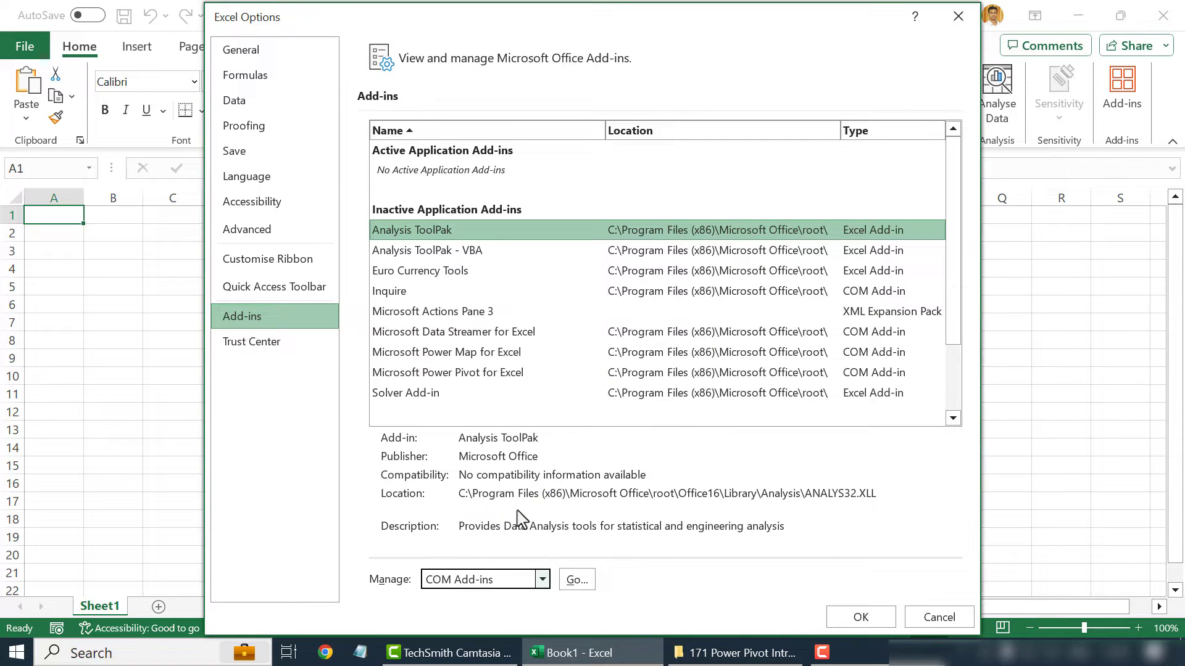
{"action": "left_click", "coordinate": [575, 580]}
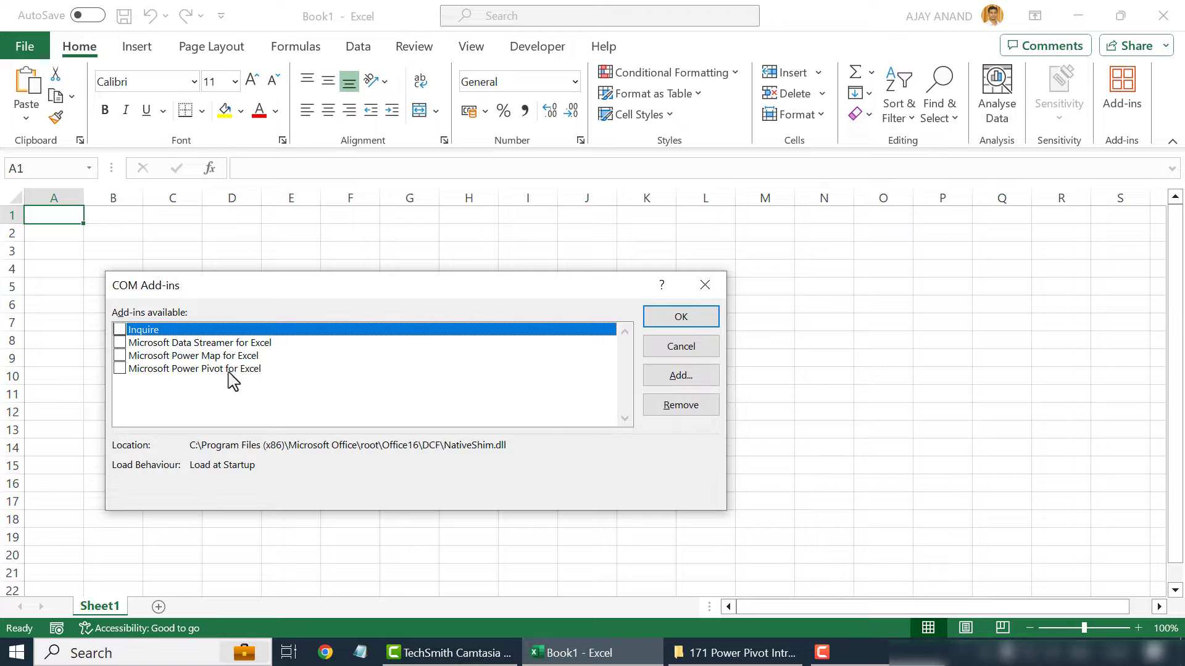
{"action": "left_click", "coordinate": [120, 369]}
{"action": "left_click", "coordinate": [654, 327]}
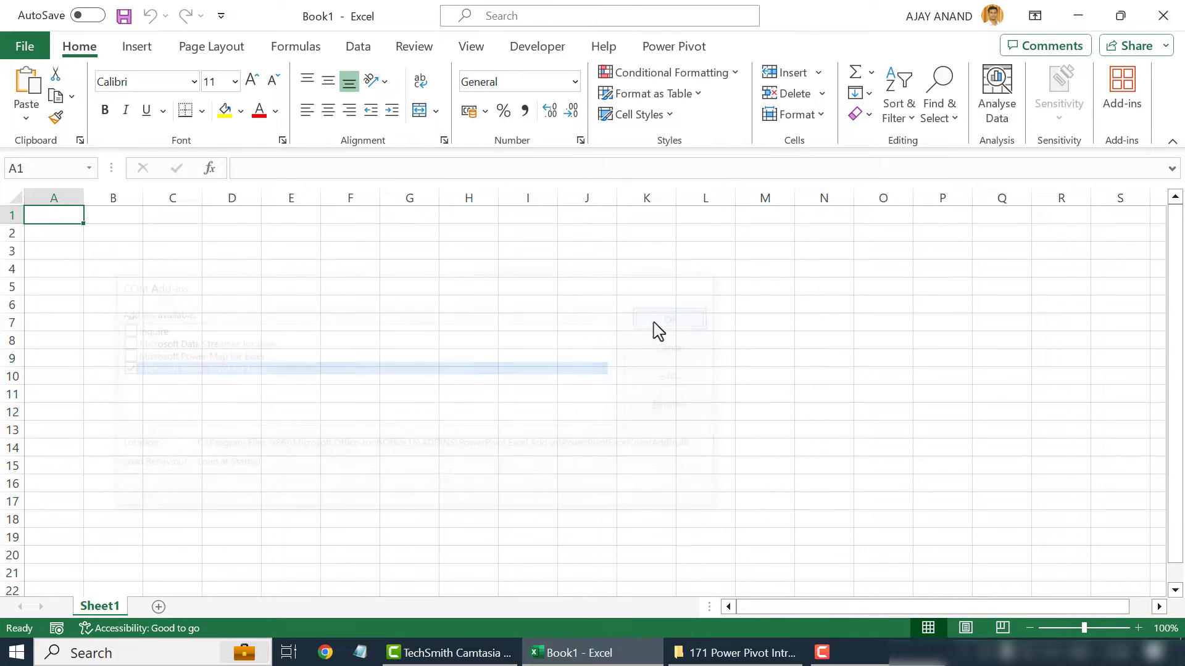
{"action": "left_click", "coordinate": [683, 52]}
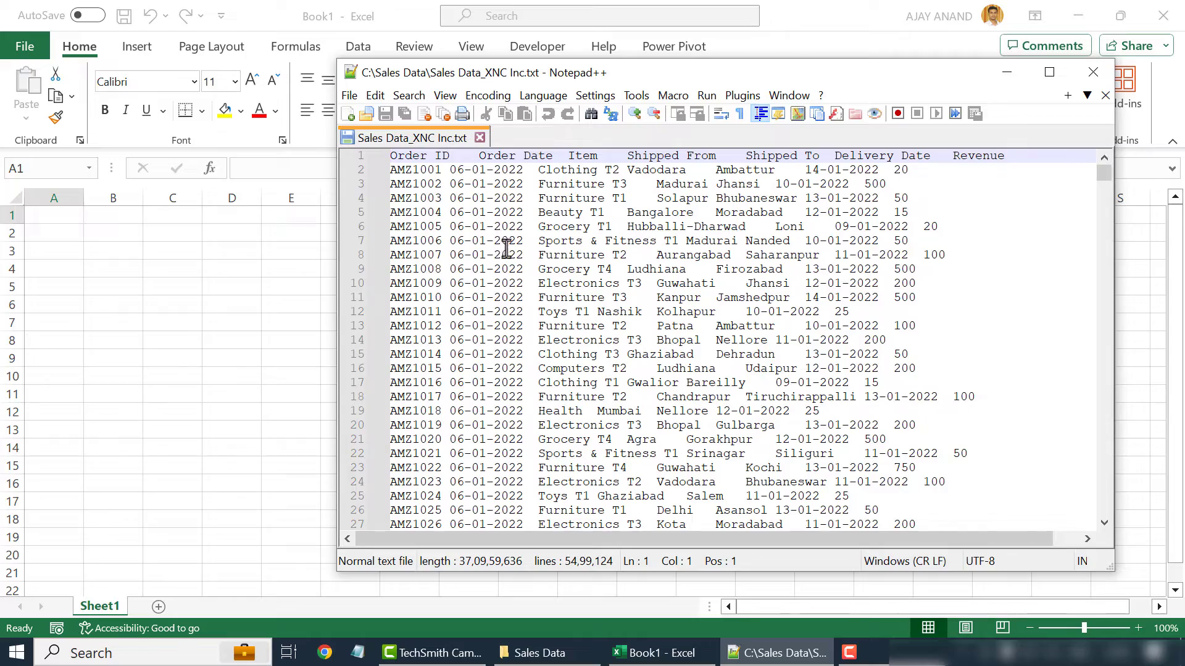
Step: Examine the records in the Sales Data_XNC Inc.txt file from the first line to the last and back
{"action": "scroll", "coordinate": [503, 259], "scroll_direction": "down", "scroll_amount": 10}
{"action": "scroll", "coordinate": [672, 327], "scroll_direction": "down", "scroll_amount": 4}
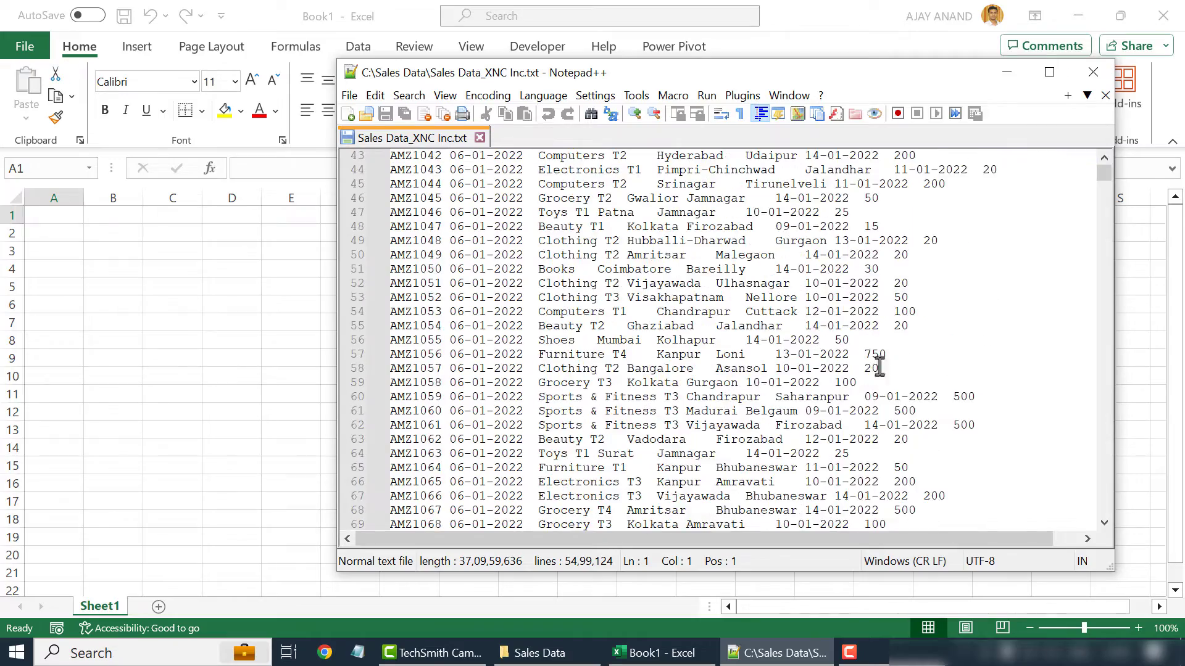
{"action": "left_click_drag", "start_coordinate": [1105, 183], "coordinate": [1102, 509]}
{"action": "scroll", "coordinate": [911, 377], "scroll_direction": "up", "scroll_amount": 3}
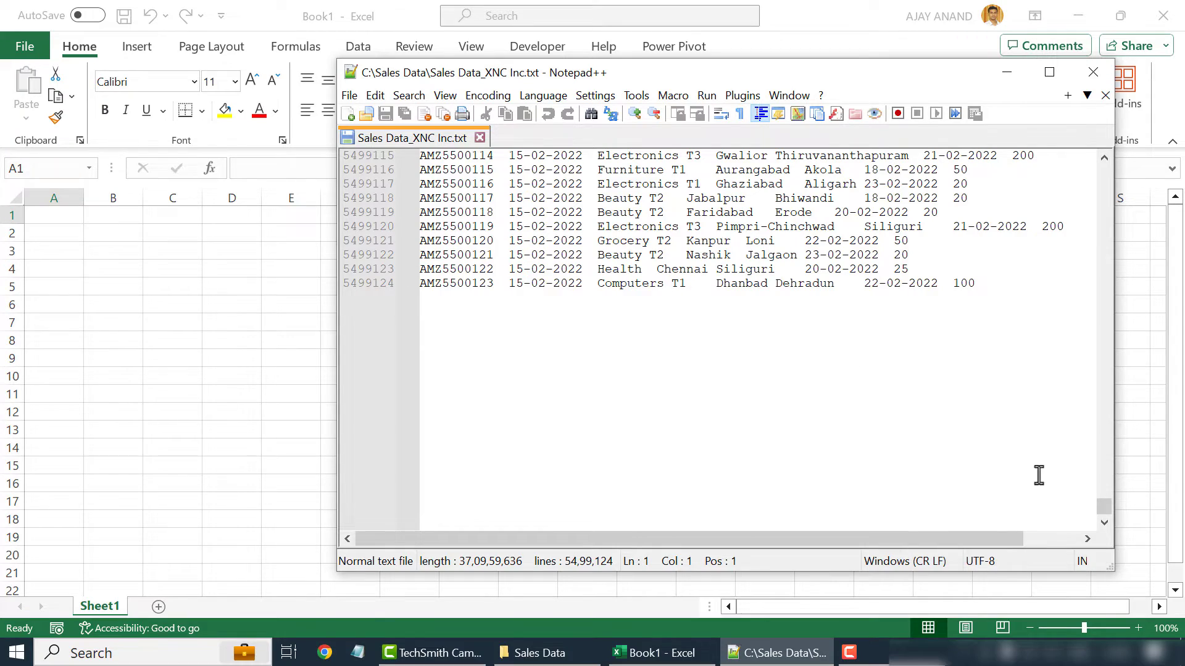
{"action": "left_click_drag", "start_coordinate": [1103, 509], "coordinate": [1105, 164]}
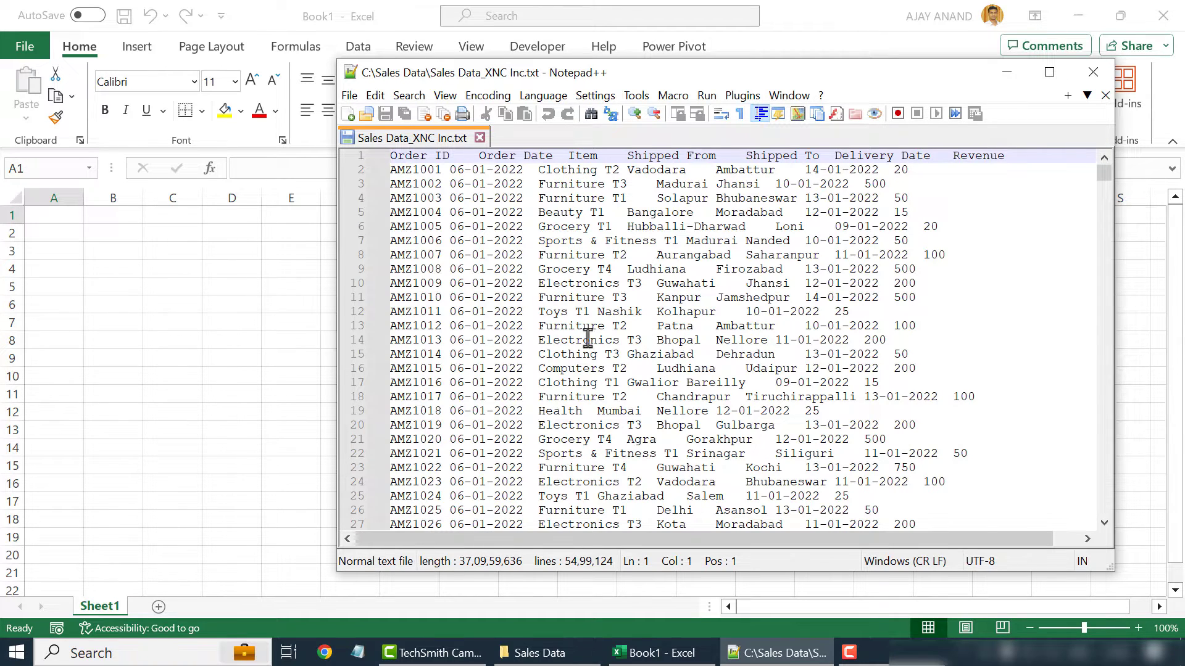
Step: Switch to the blank Excel workbook and check the last available row of the worksheet
{"action": "key", "text": "alt+Tab"}
{"action": "key", "text": "ctrl+Down"}
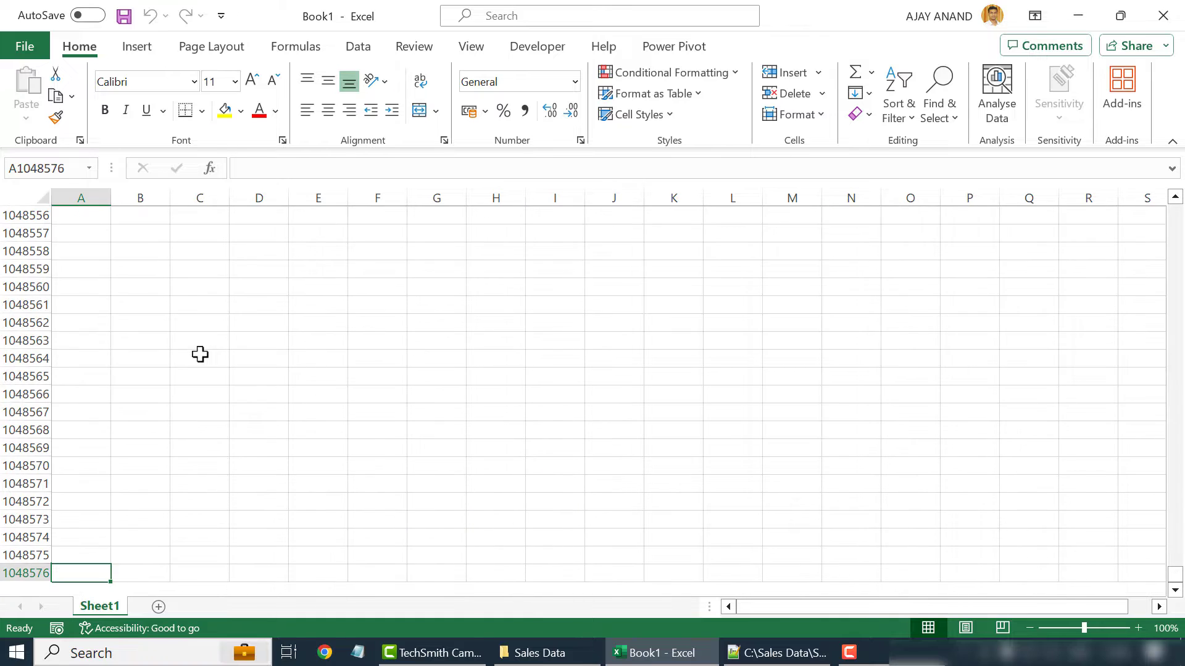
{"action": "scroll", "coordinate": [204, 358], "scroll_direction": "down", "scroll_amount": 4}
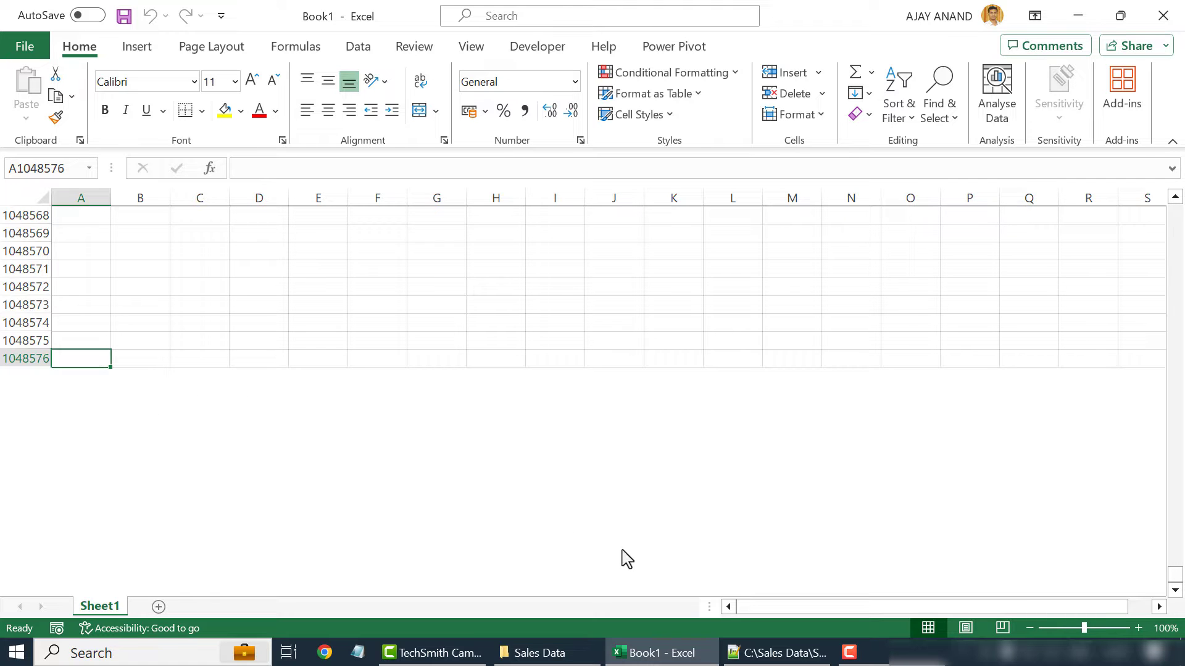
Step: Close the sales text file in Notepad++ and return to cell A1 of the Excel worksheet
{"action": "left_click", "coordinate": [768, 652]}
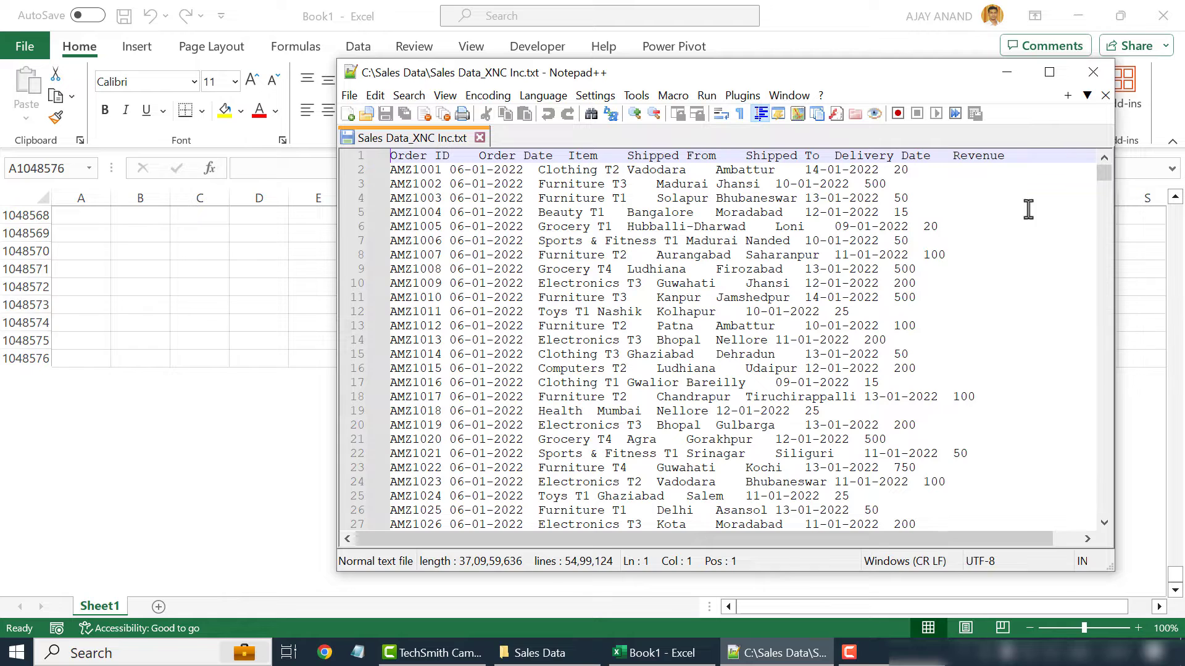
{"action": "left_click", "coordinate": [1094, 73]}
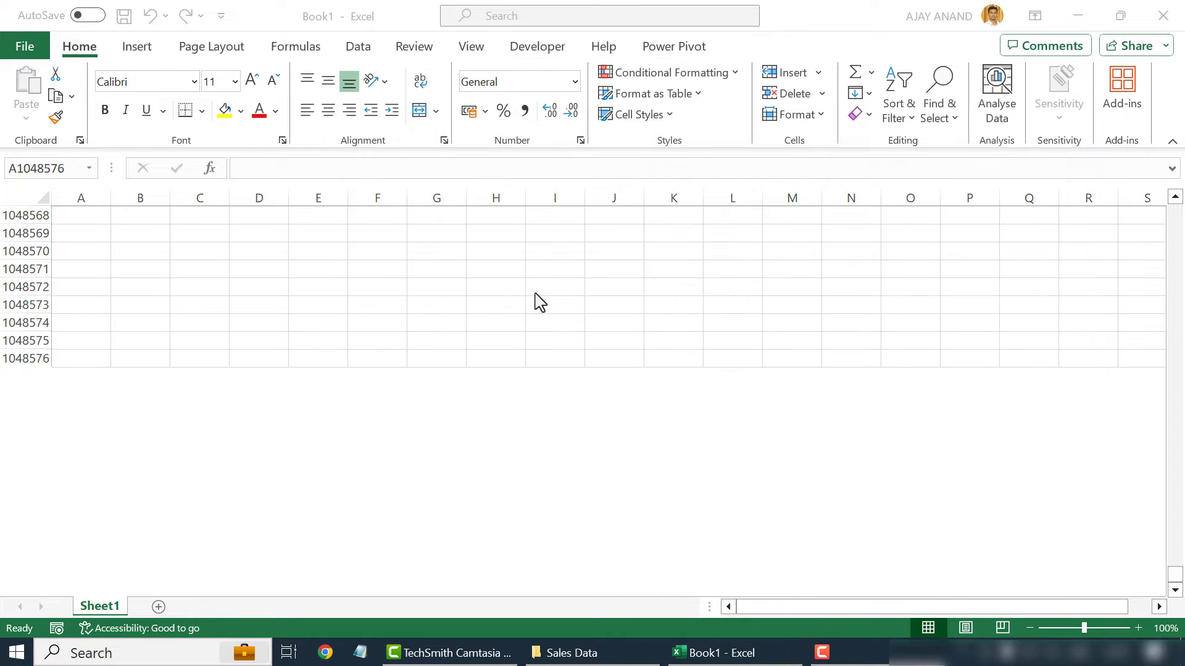
{"action": "key", "text": "ctrl+Up"}
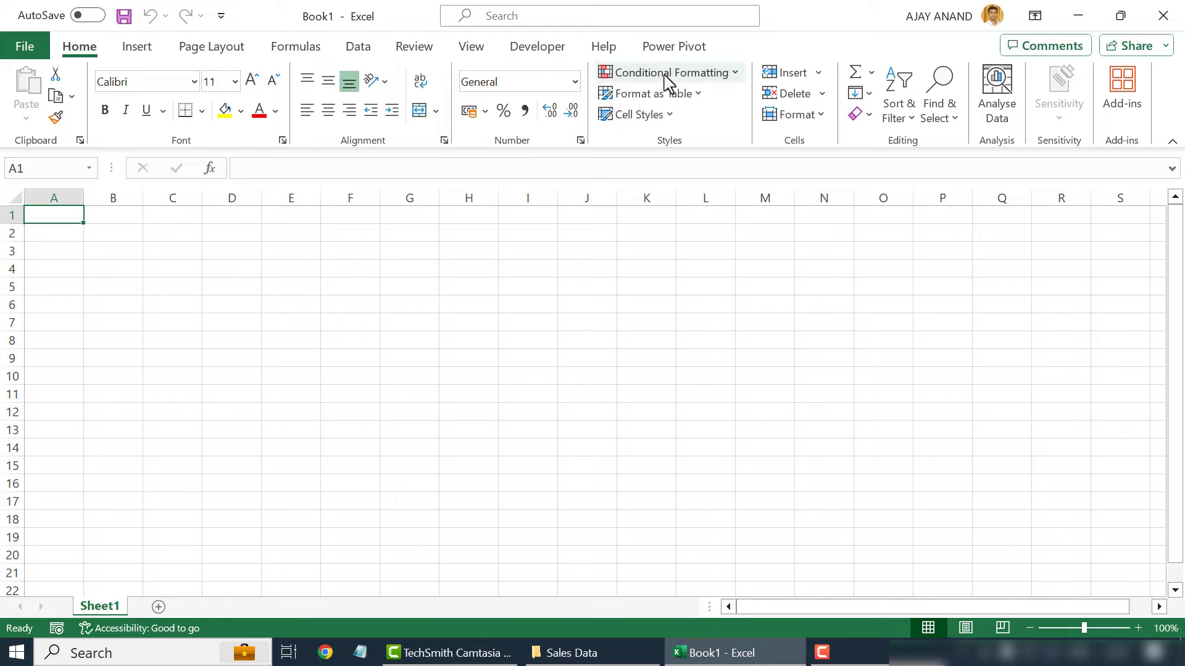
Step: Open the Power Pivot data model window and start an external data import using the Text File source
{"action": "left_click", "coordinate": [677, 48]}
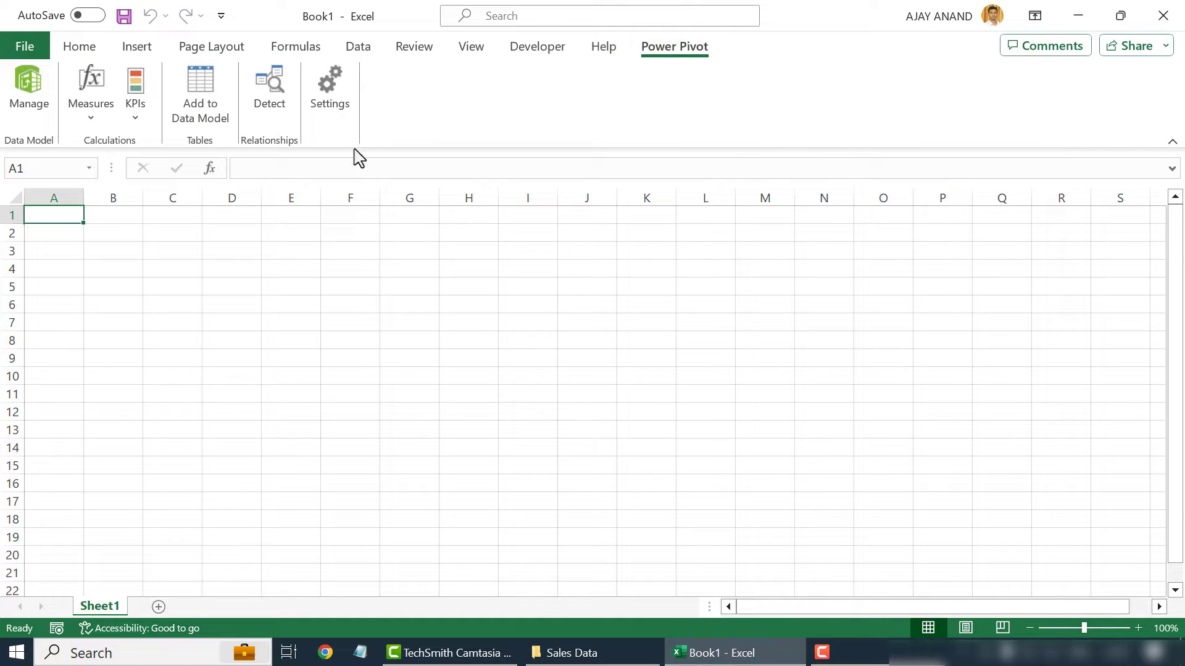
{"action": "left_click", "coordinate": [40, 116]}
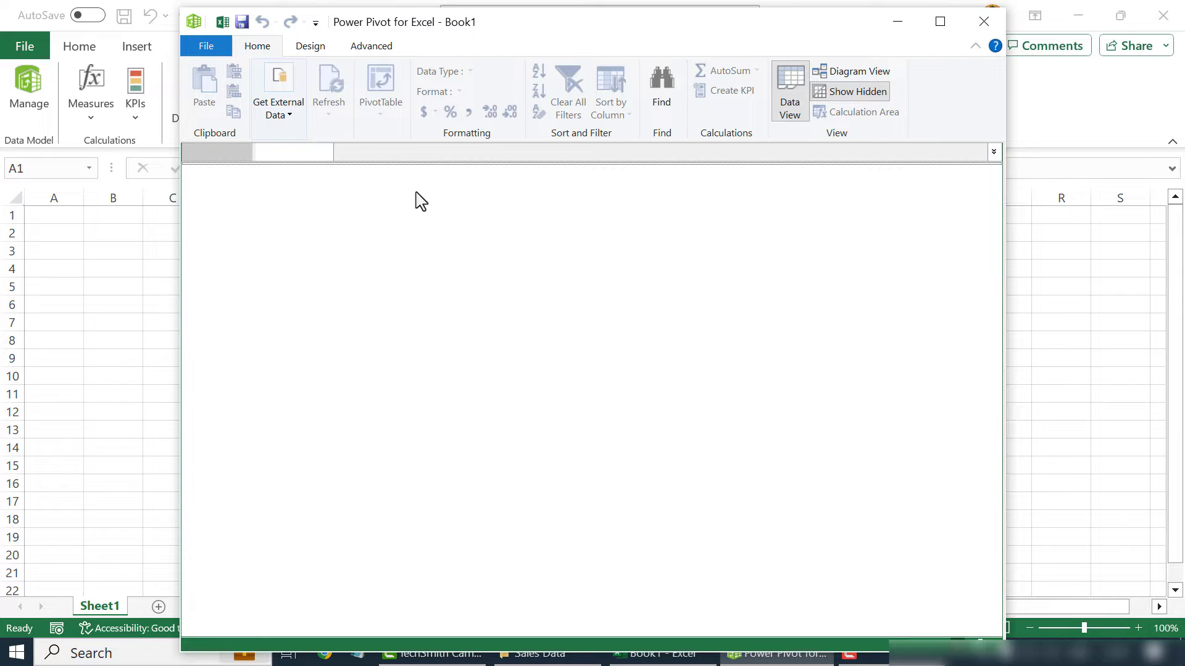
{"action": "left_click", "coordinate": [290, 117]}
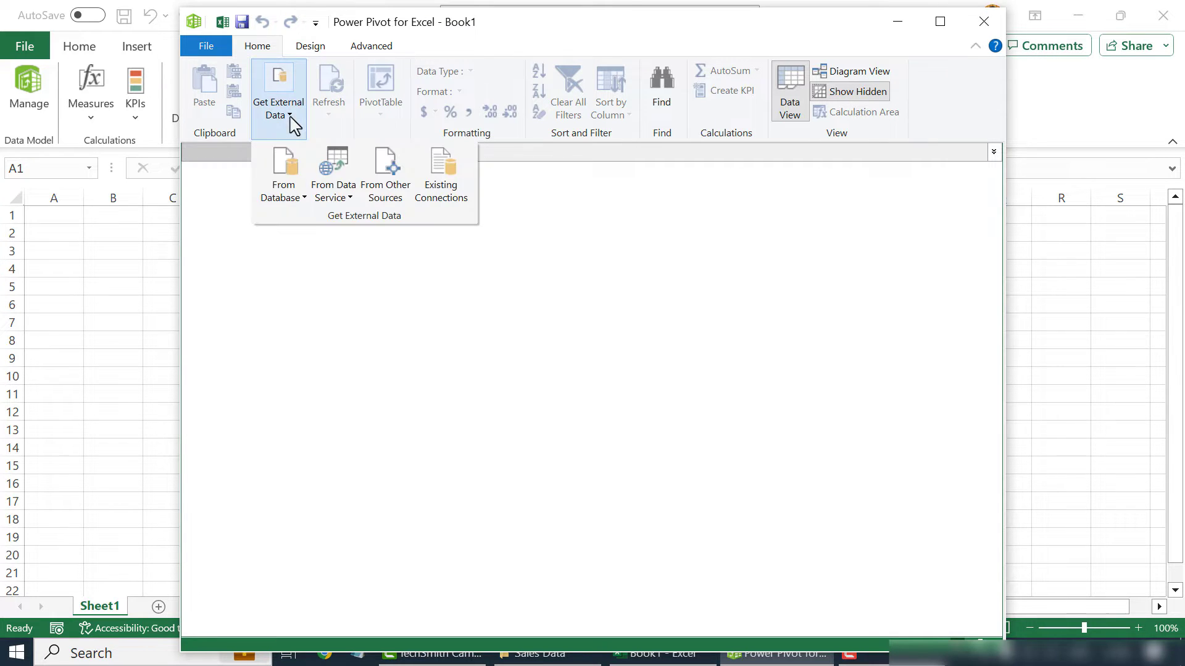
{"action": "left_click", "coordinate": [305, 198]}
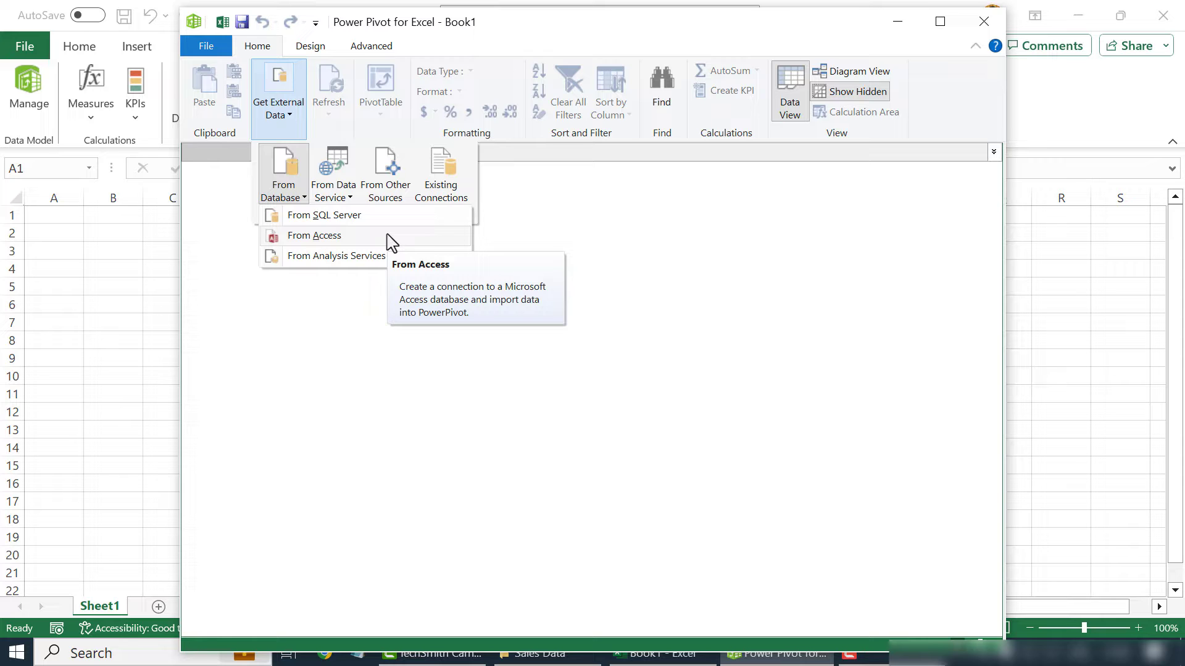
{"action": "left_click", "coordinate": [394, 192]}
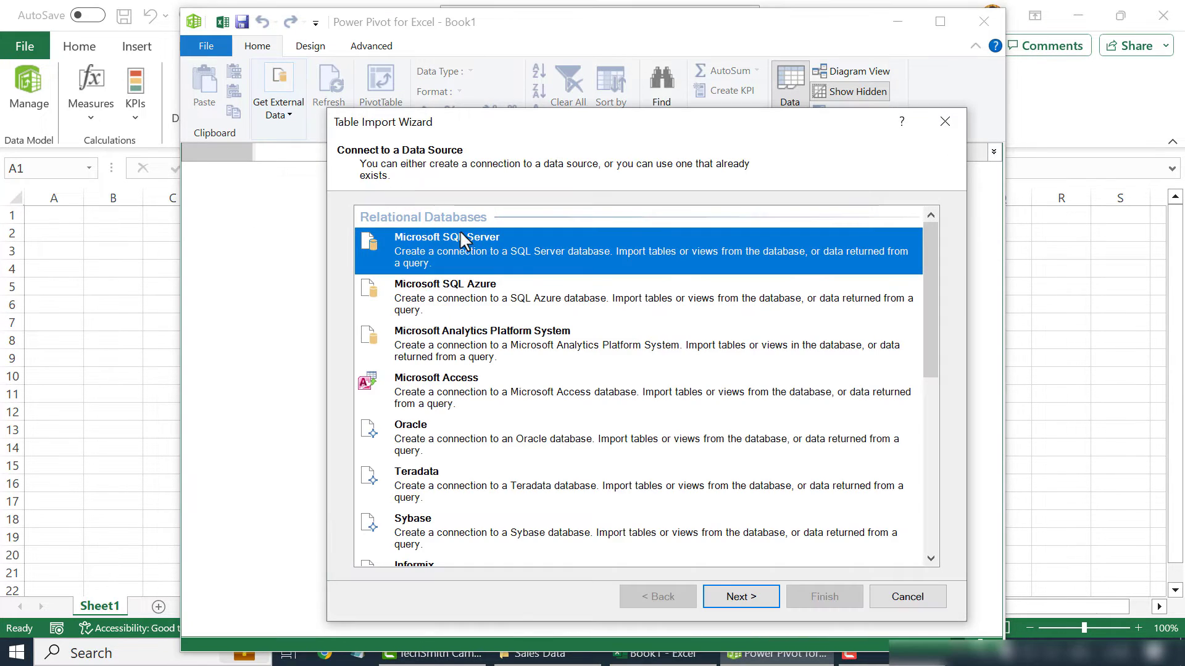
{"action": "left_click_drag", "start_coordinate": [927, 253], "coordinate": [930, 431]}
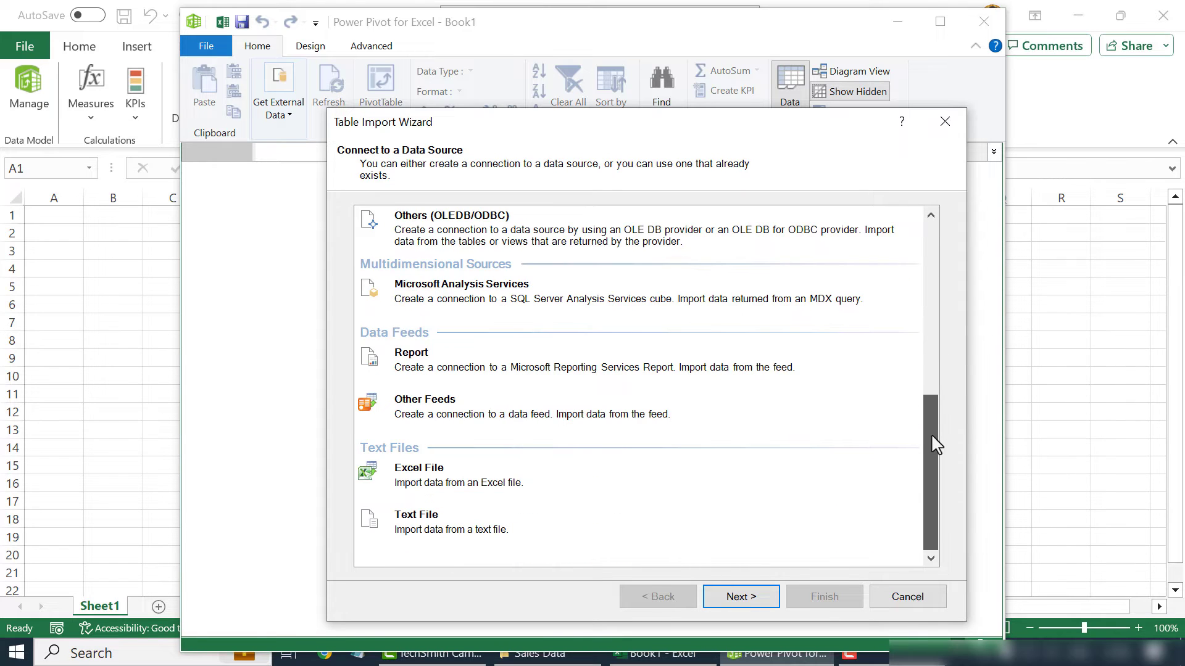
{"action": "left_click", "coordinate": [531, 523]}
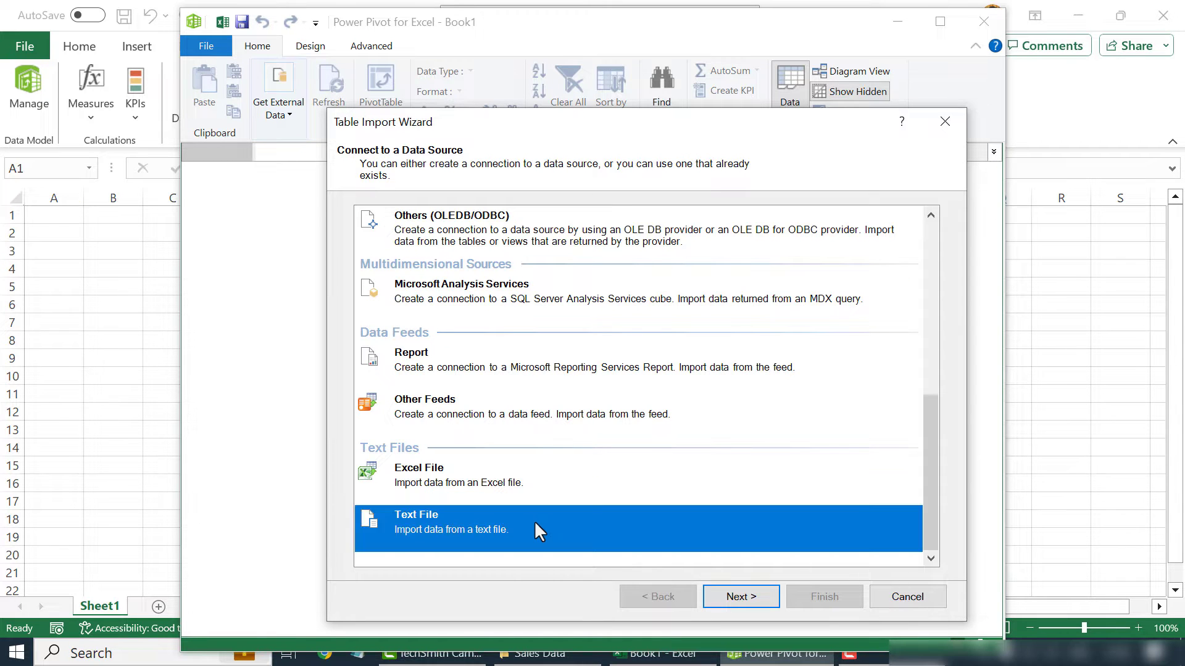
{"action": "left_click", "coordinate": [716, 599]}
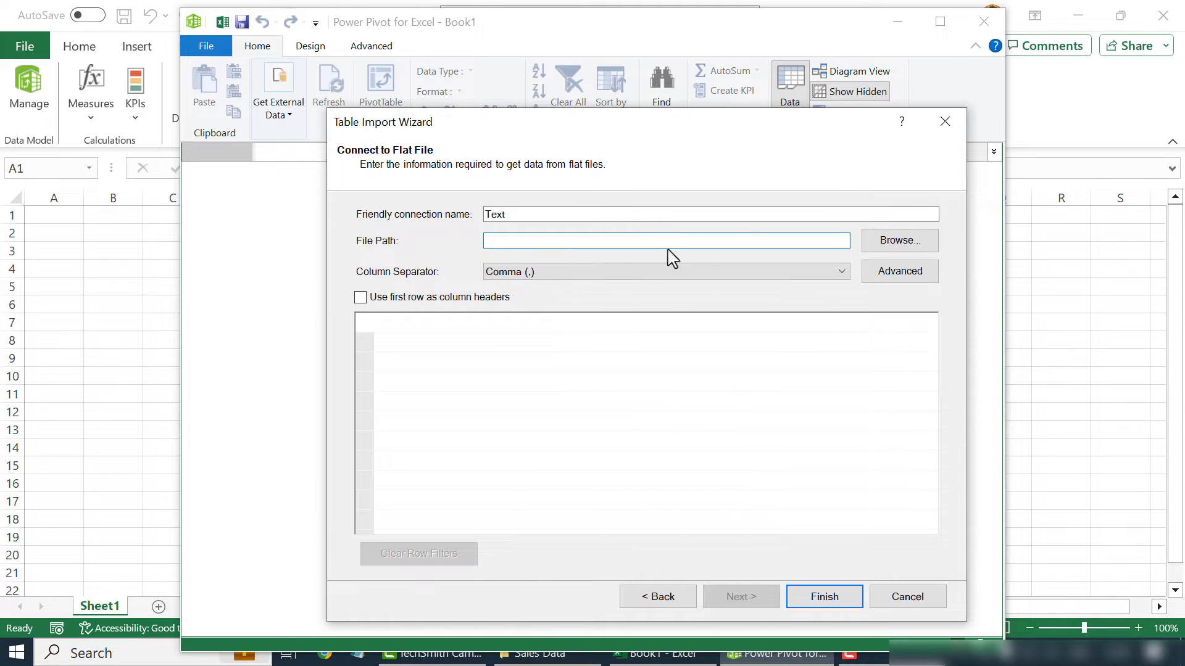
Step: Select the Sales Data_XNC Inc text file from the Sales Data folder on drive C: as the import source
{"action": "left_click", "coordinate": [925, 253]}
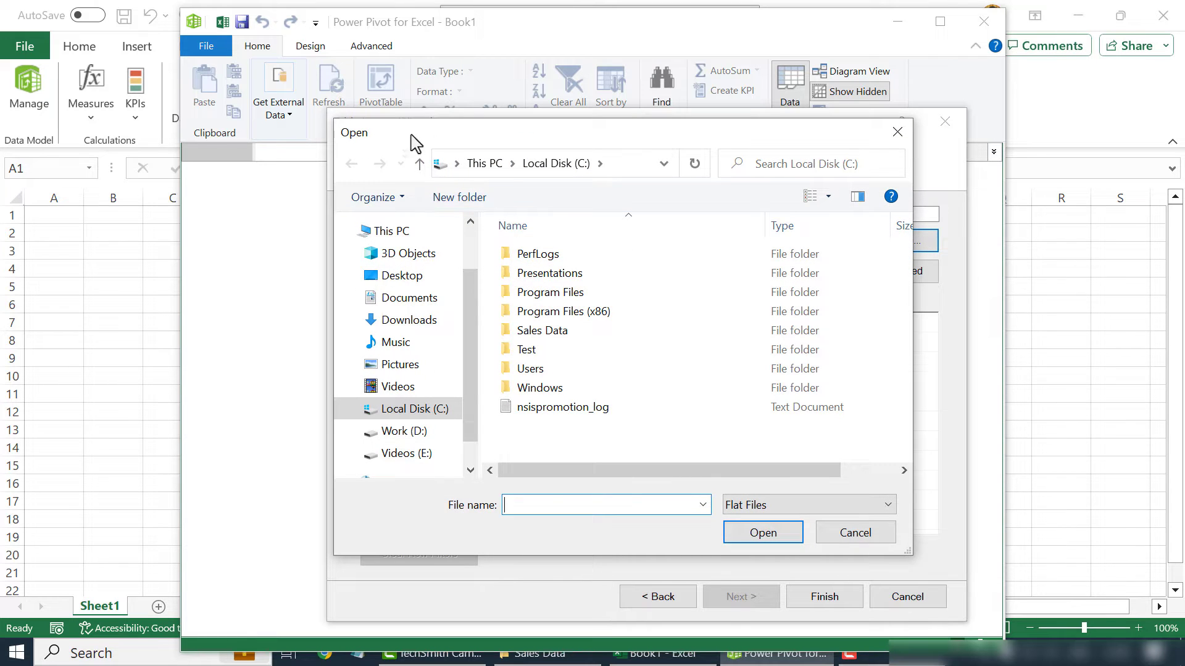
{"action": "double_click", "coordinate": [563, 336]}
{"action": "left_click", "coordinate": [553, 258]}
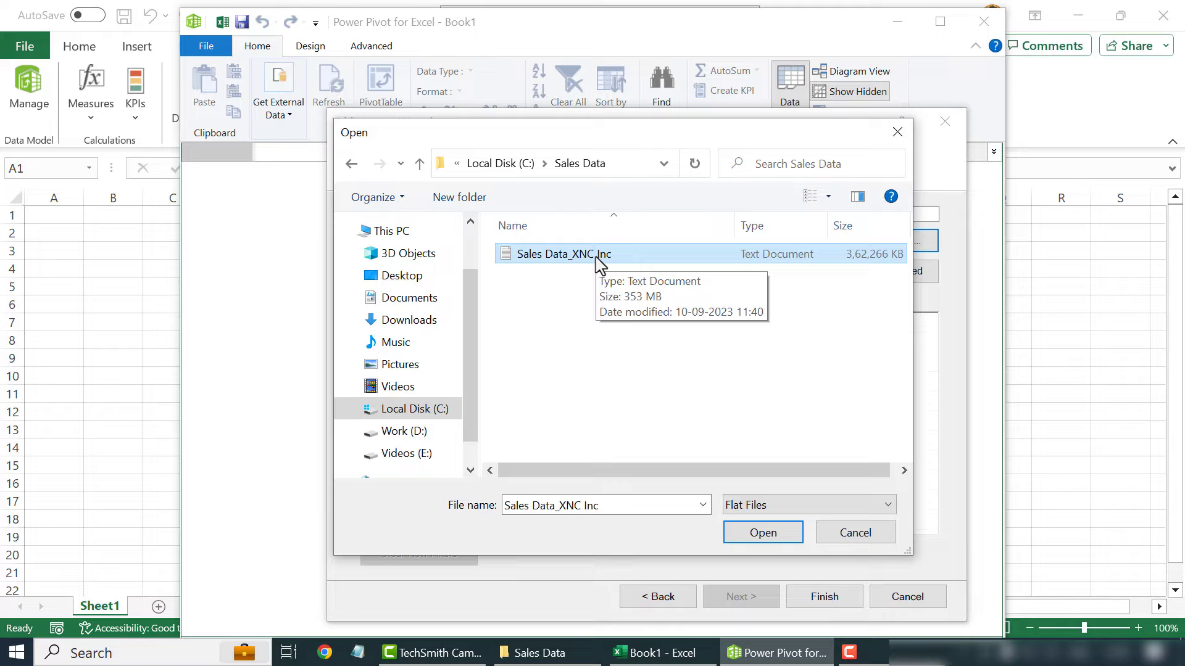
{"action": "left_click", "coordinate": [738, 534]}
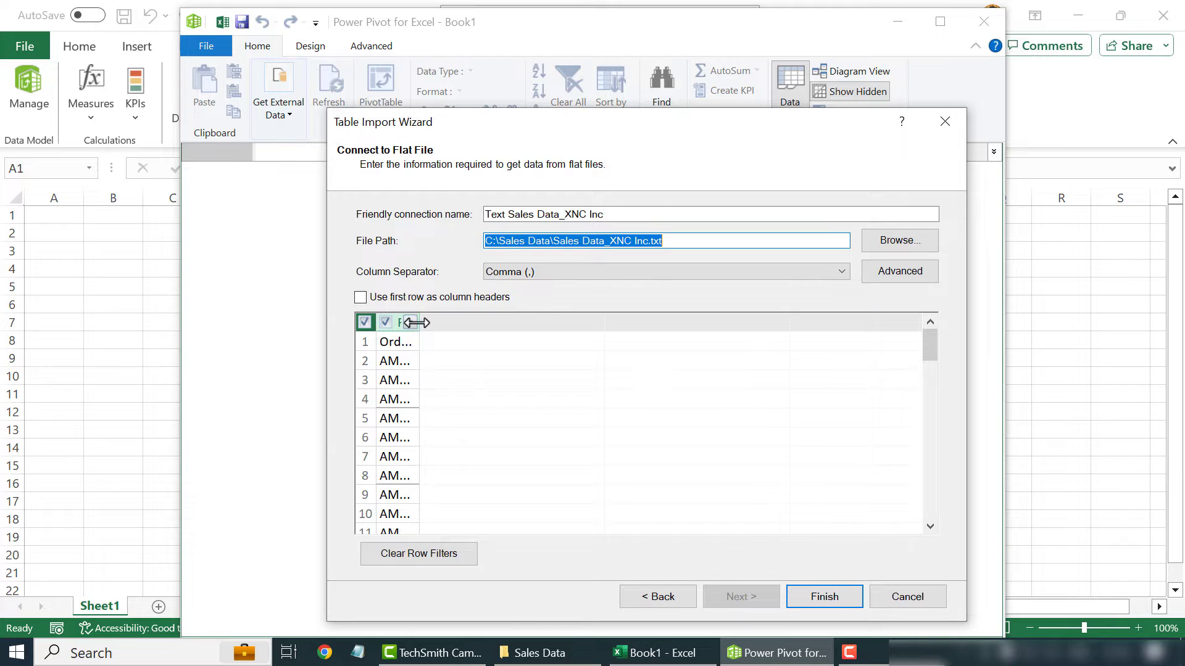
Step: Import the sales file with Tab as the column separator and the first row as column headers
{"action": "left_click_drag", "start_coordinate": [412, 322], "coordinate": [468, 322]}
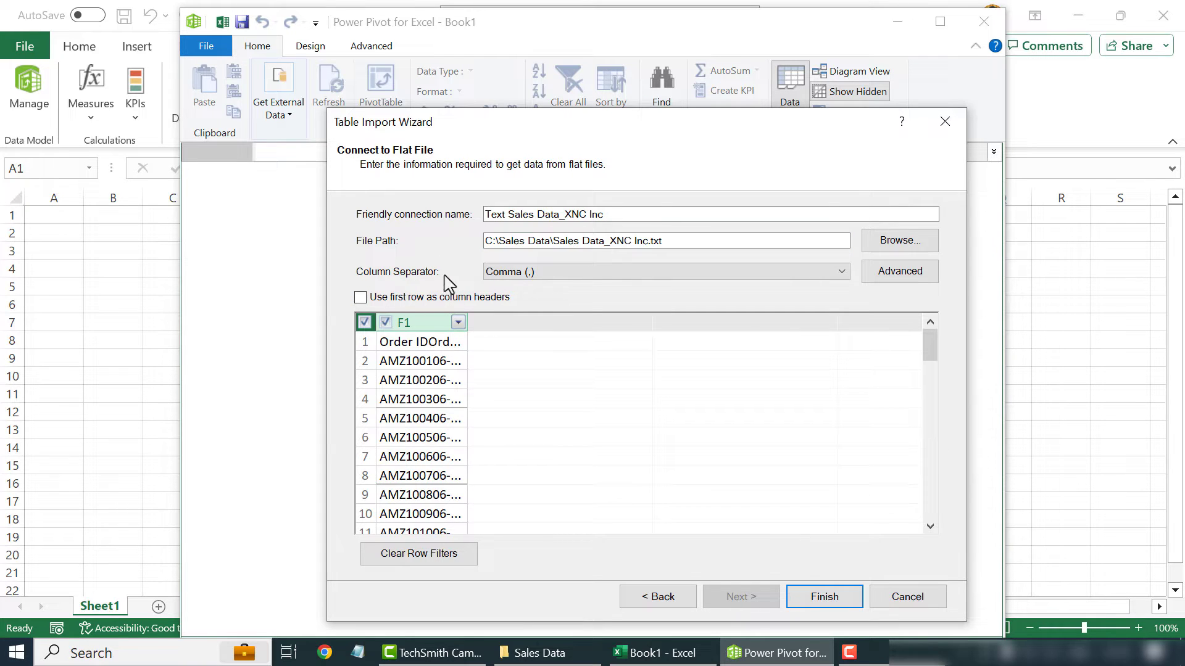
{"action": "left_click", "coordinate": [841, 276]}
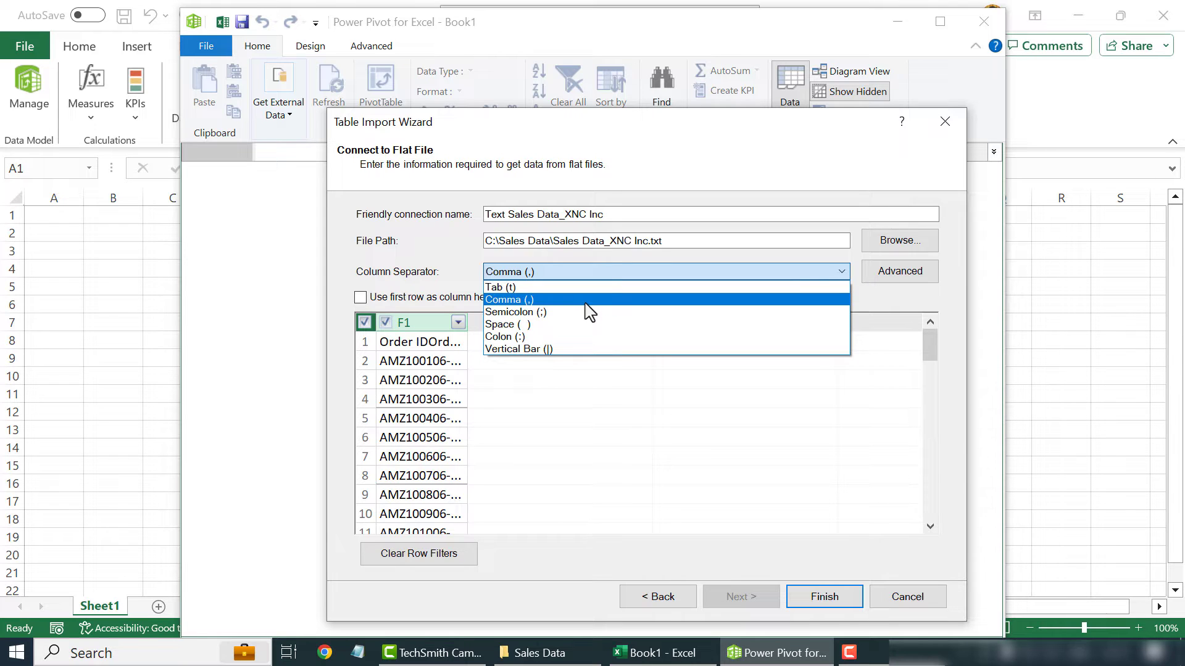
{"action": "left_click", "coordinate": [562, 289]}
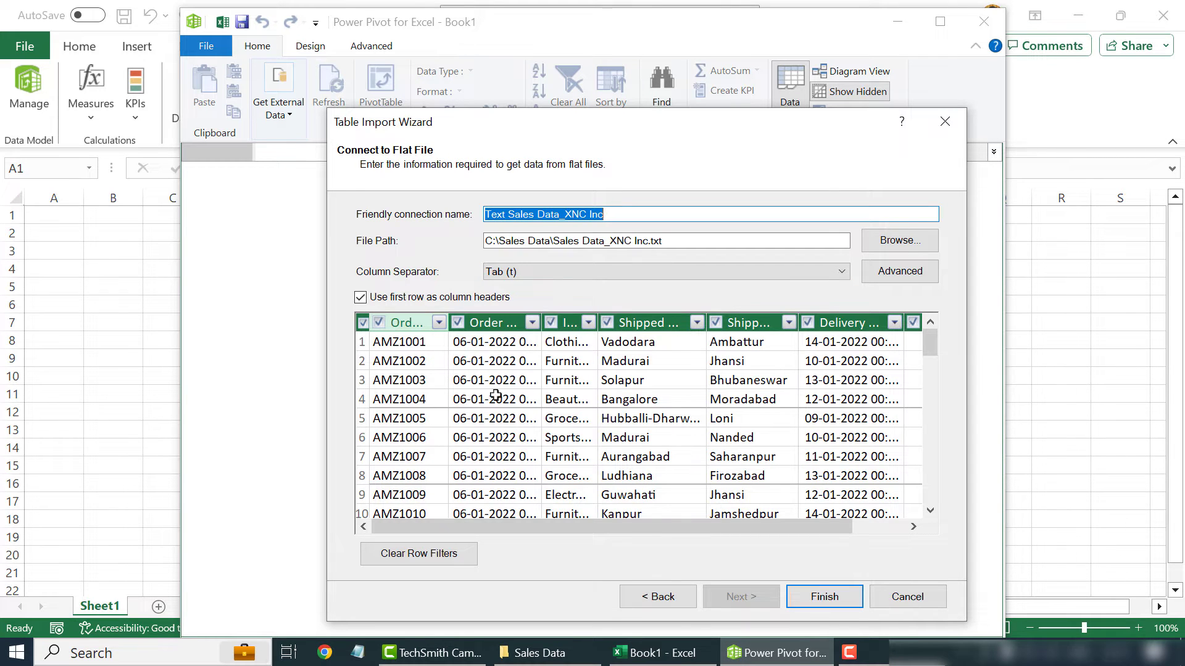
{"action": "left_click_drag", "start_coordinate": [819, 523], "coordinate": [645, 520]}
{"action": "left_click", "coordinate": [796, 604]}
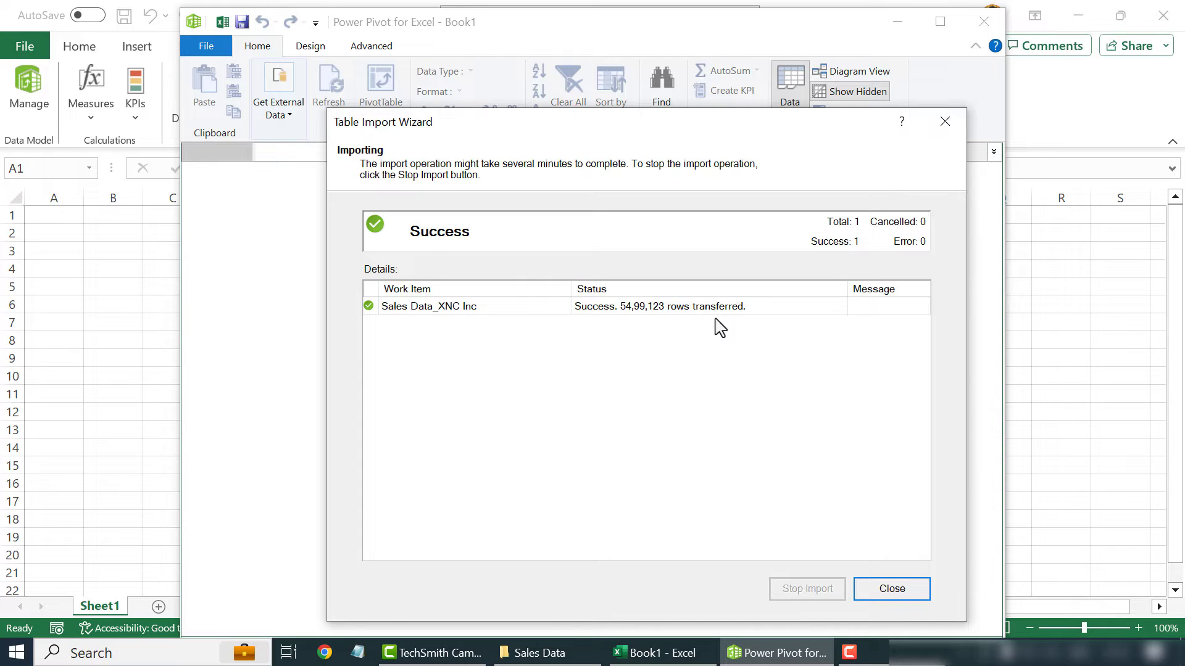
{"action": "left_click", "coordinate": [870, 593]}
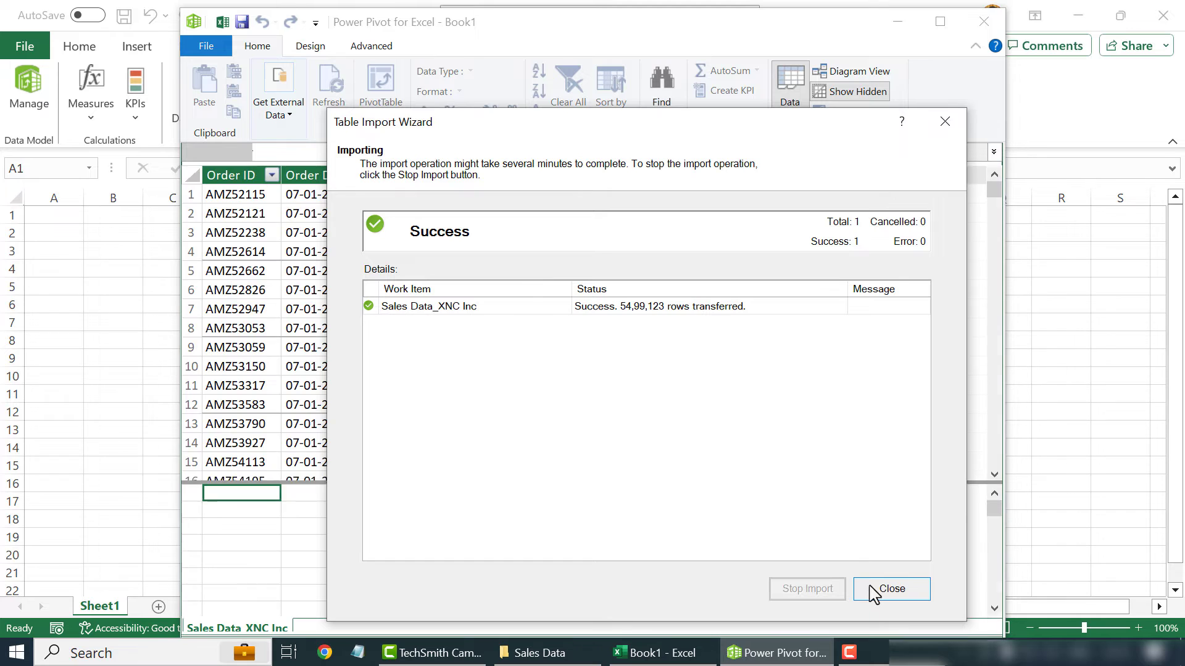
Step: Reposition the Power Pivot window and widen the Order Date and Delivery Date columns to show their full values
{"action": "mouse_move", "coordinate": [572, 11]}
{"action": "left_mouse_down"}
{"action": "mouse_move", "coordinate": [573, 53]}
{"action": "mouse_move", "coordinate": [580, 31]}
{"action": "left_mouse_up"}
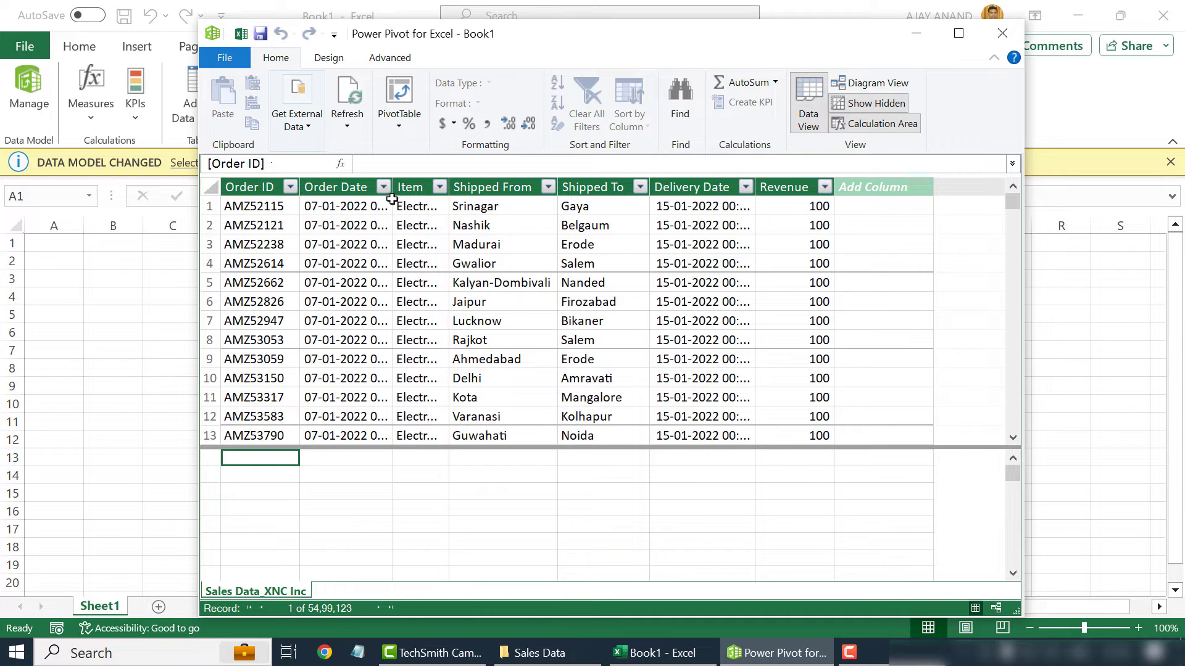
{"action": "left_click_drag", "start_coordinate": [392, 187], "coordinate": [426, 187]}
{"action": "left_click_drag", "start_coordinate": [787, 196], "coordinate": [813, 195]}
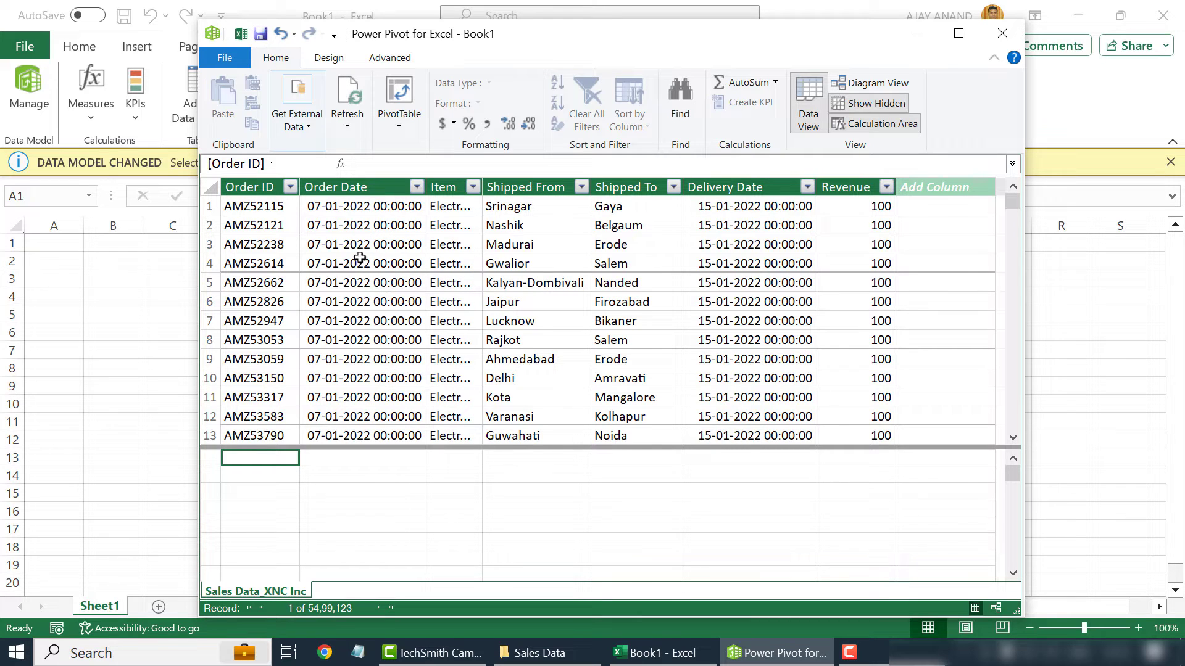
Step: Format the Order Date column with the date-only format *14-03-2001
{"action": "left_click", "coordinate": [375, 283]}
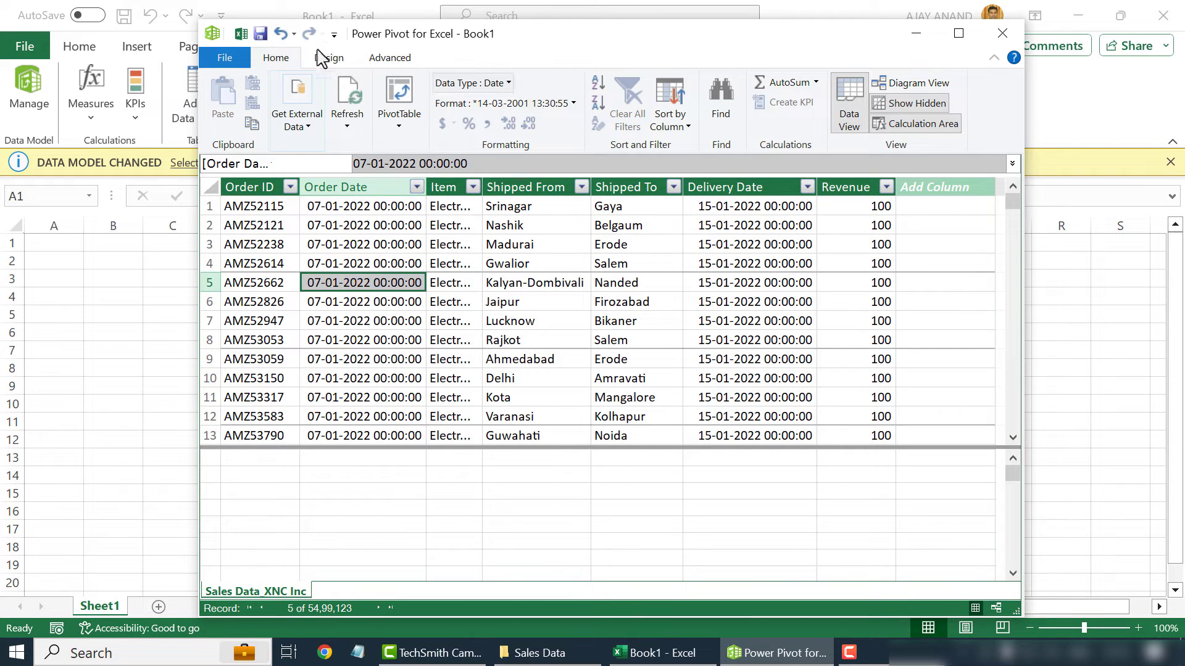
{"action": "left_click", "coordinate": [570, 105]}
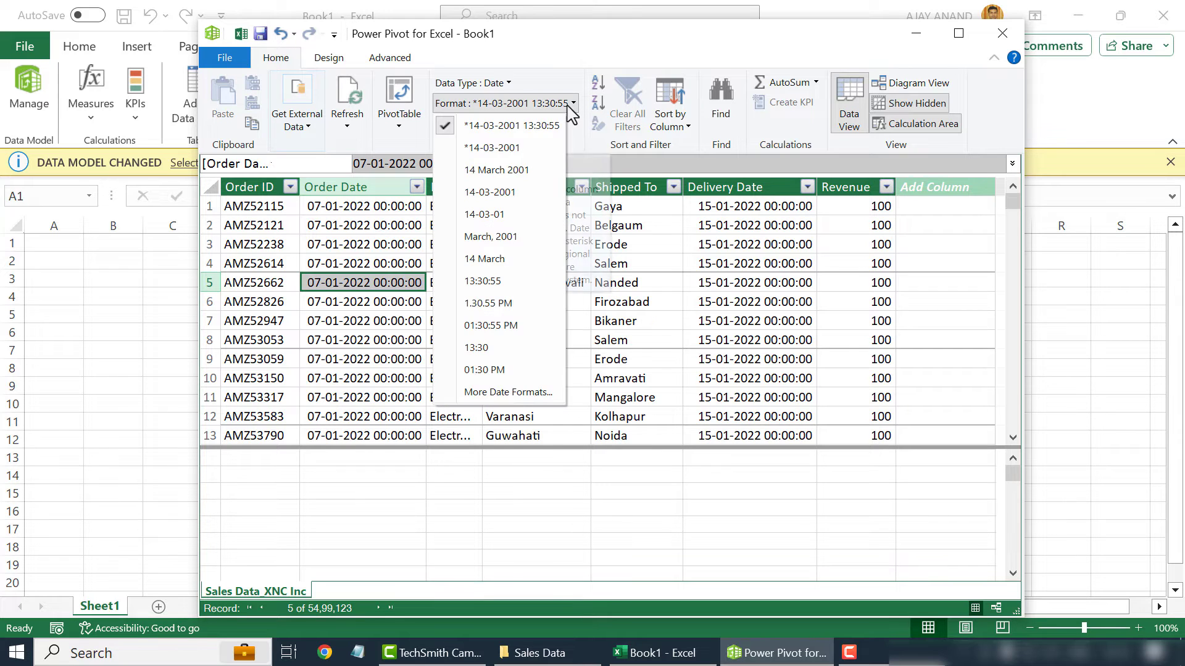
{"action": "left_click", "coordinate": [543, 154]}
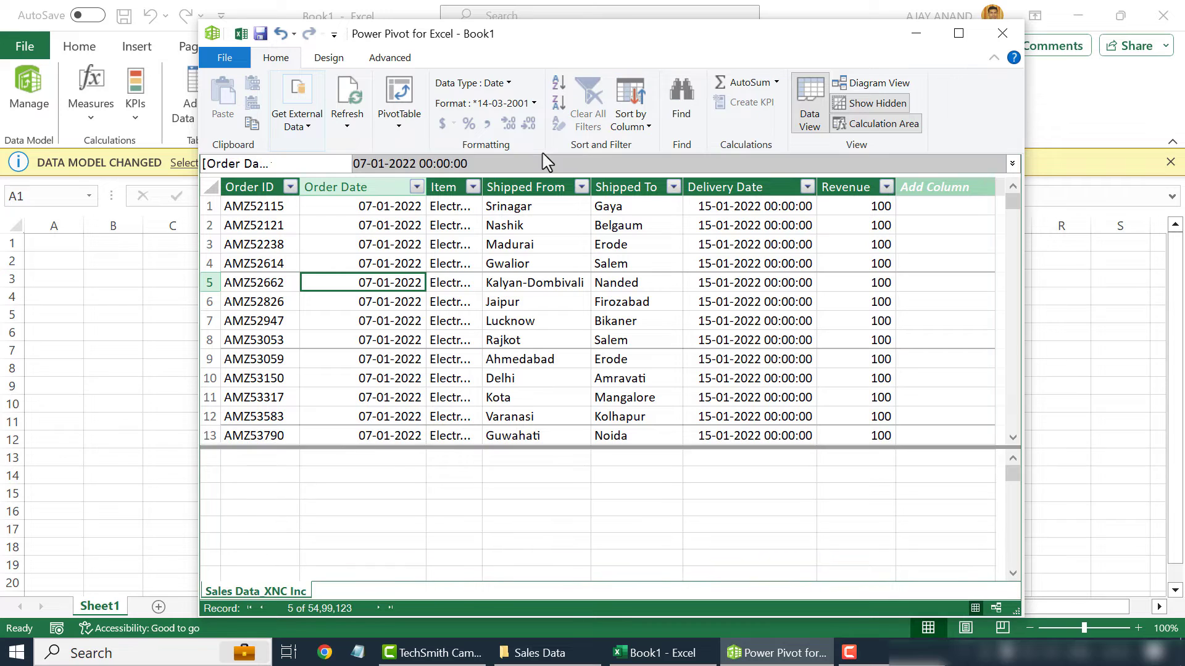
Step: Narrow the Order Date column and format the Delivery Date column with the date-only format *14-03-2001
{"action": "left_click_drag", "start_coordinate": [424, 187], "coordinate": [396, 187]}
{"action": "left_click", "coordinate": [717, 258]}
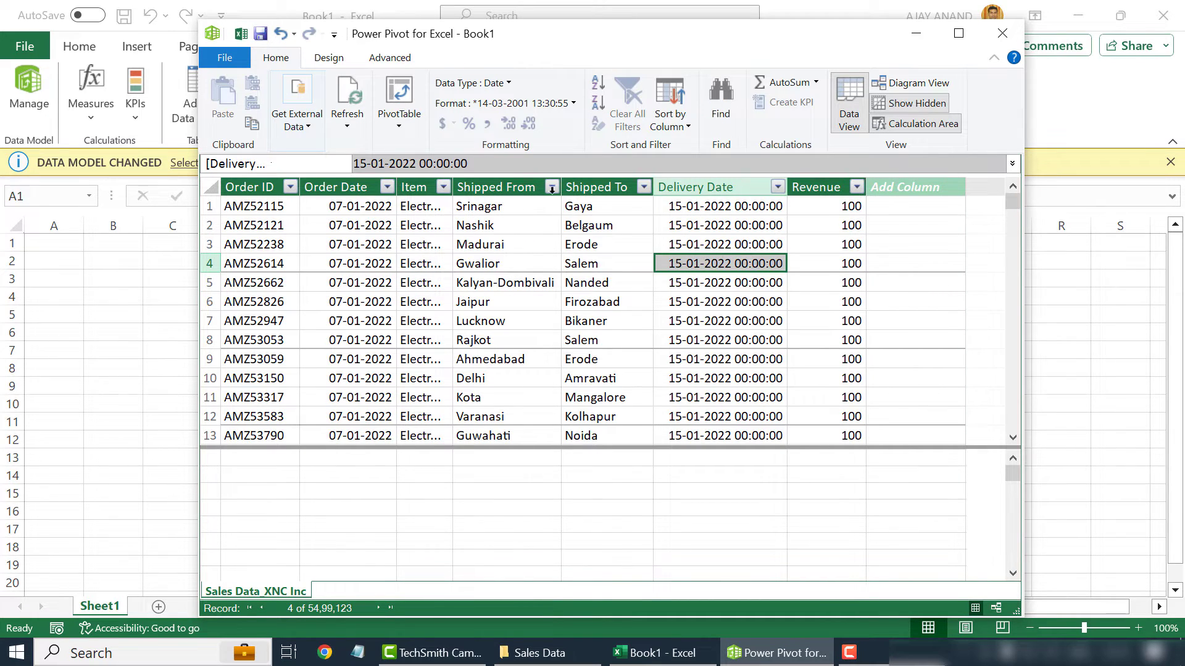
{"action": "left_click", "coordinate": [544, 104]}
{"action": "left_click", "coordinate": [541, 163]}
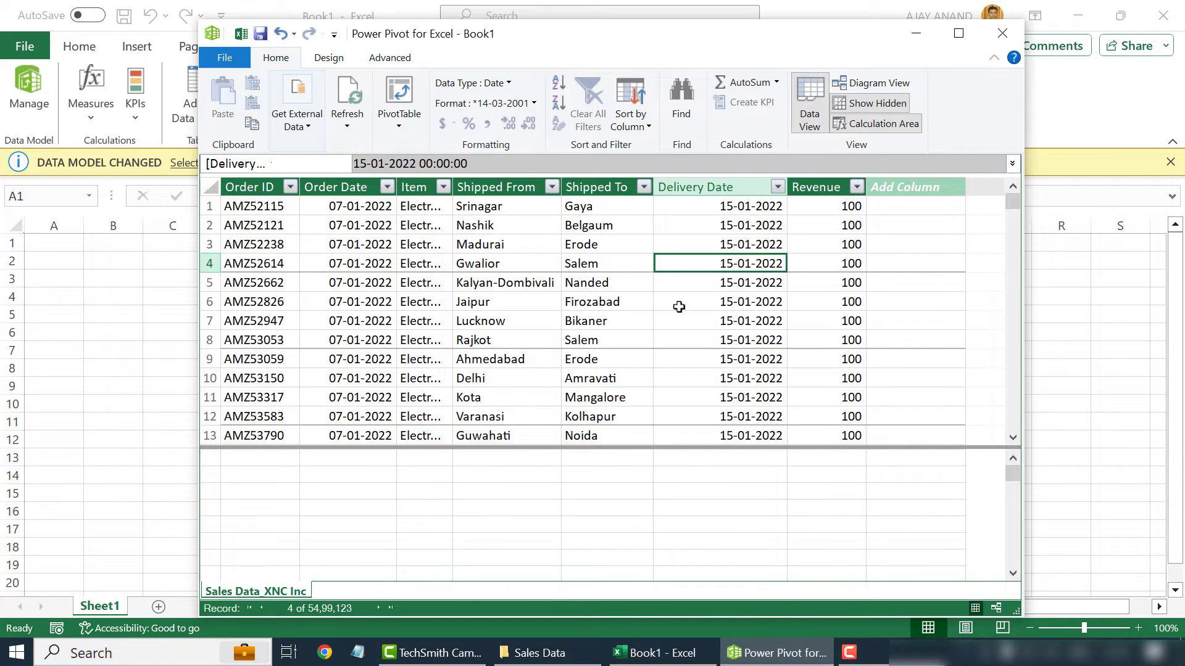
Step: Widen the Item and Order ID columns to show their full values, checking the last rows of the table
{"action": "left_click_drag", "start_coordinate": [453, 187], "coordinate": [493, 186]}
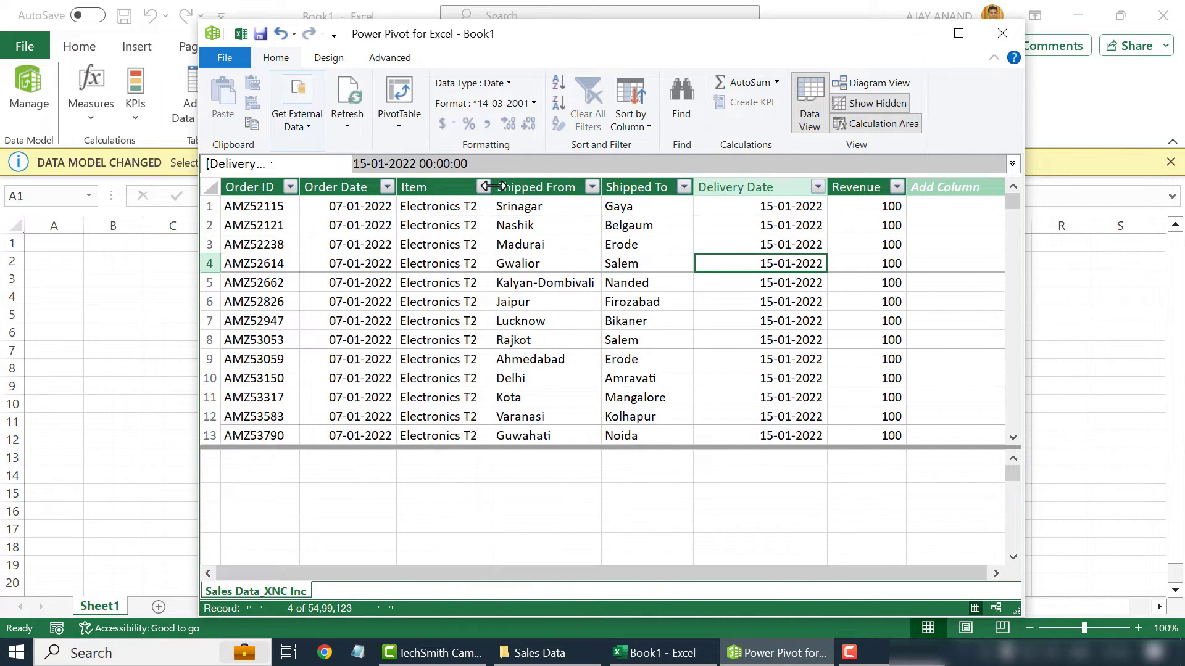
{"action": "left_click_drag", "start_coordinate": [1013, 201], "coordinate": [1012, 439]}
{"action": "scroll", "coordinate": [357, 277], "scroll_direction": "up", "scroll_amount": 2}
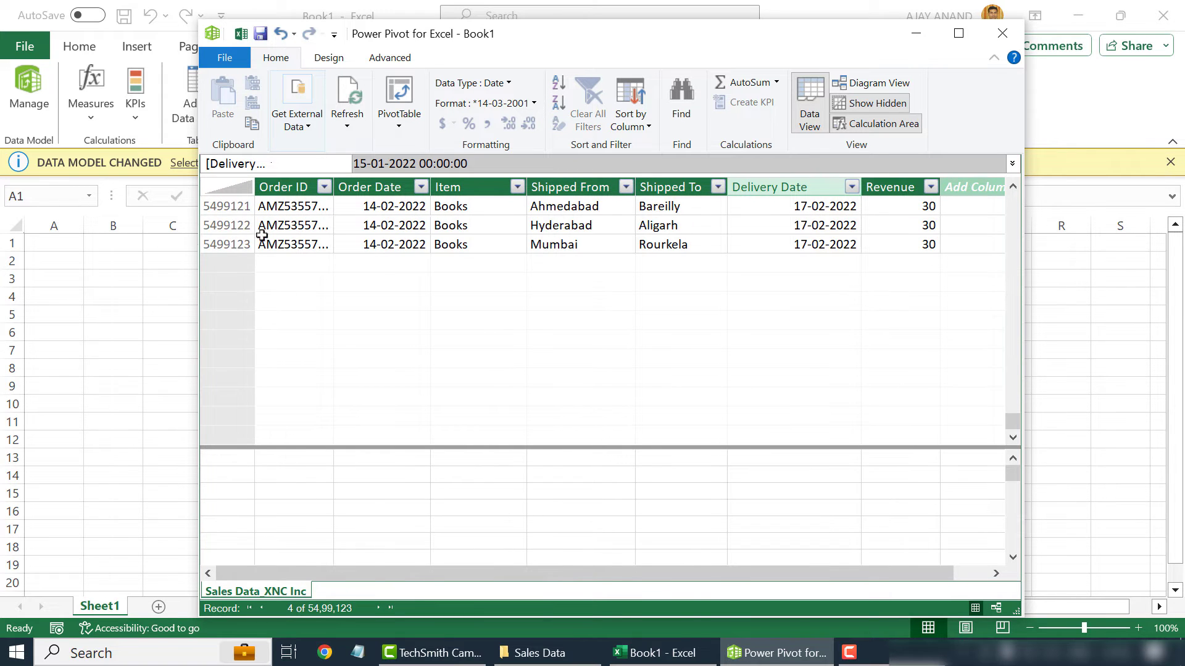
{"action": "left_click_drag", "start_coordinate": [335, 187], "coordinate": [363, 187]}
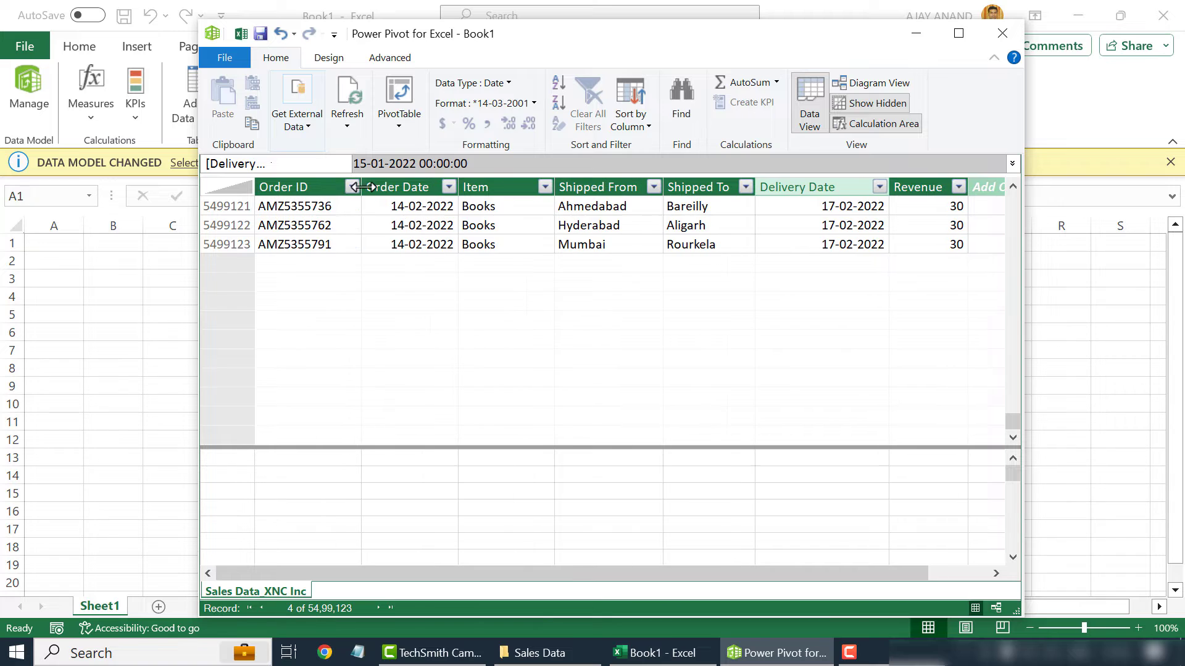
{"action": "left_click_drag", "start_coordinate": [1013, 422], "coordinate": [1013, 196]}
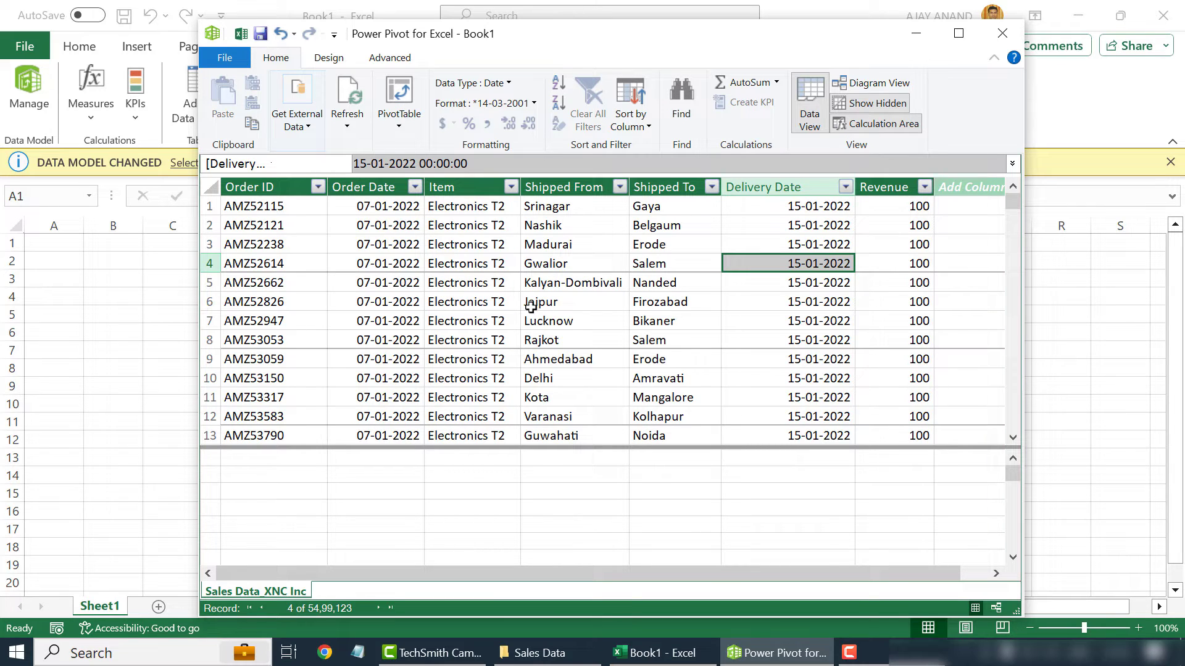
Step: Create a PivotTable from the data model on the existing worksheet at cell B2 of Sheet1
{"action": "left_click", "coordinate": [399, 120]}
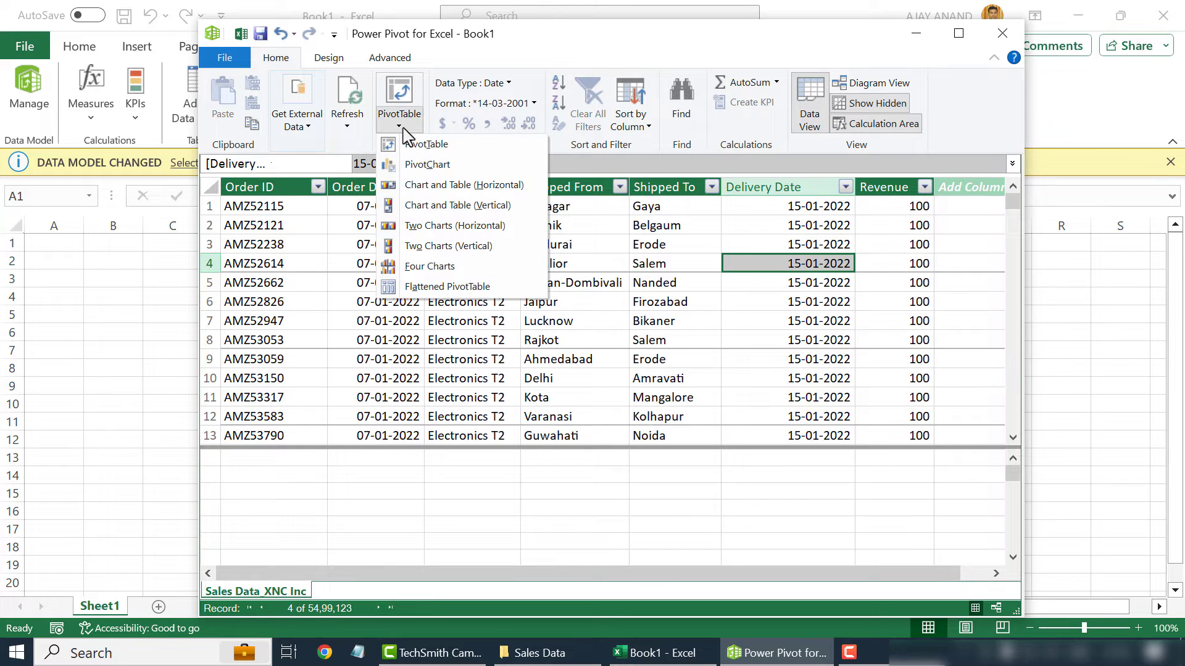
{"action": "left_click", "coordinate": [482, 149]}
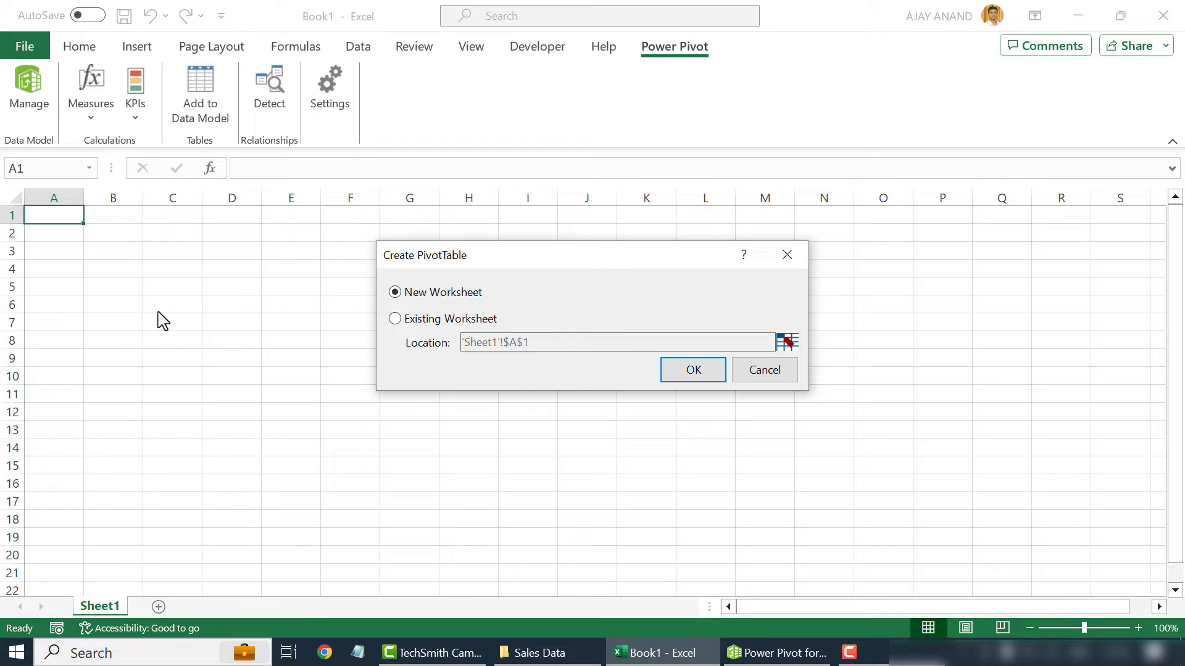
{"action": "left_click", "coordinate": [394, 319]}
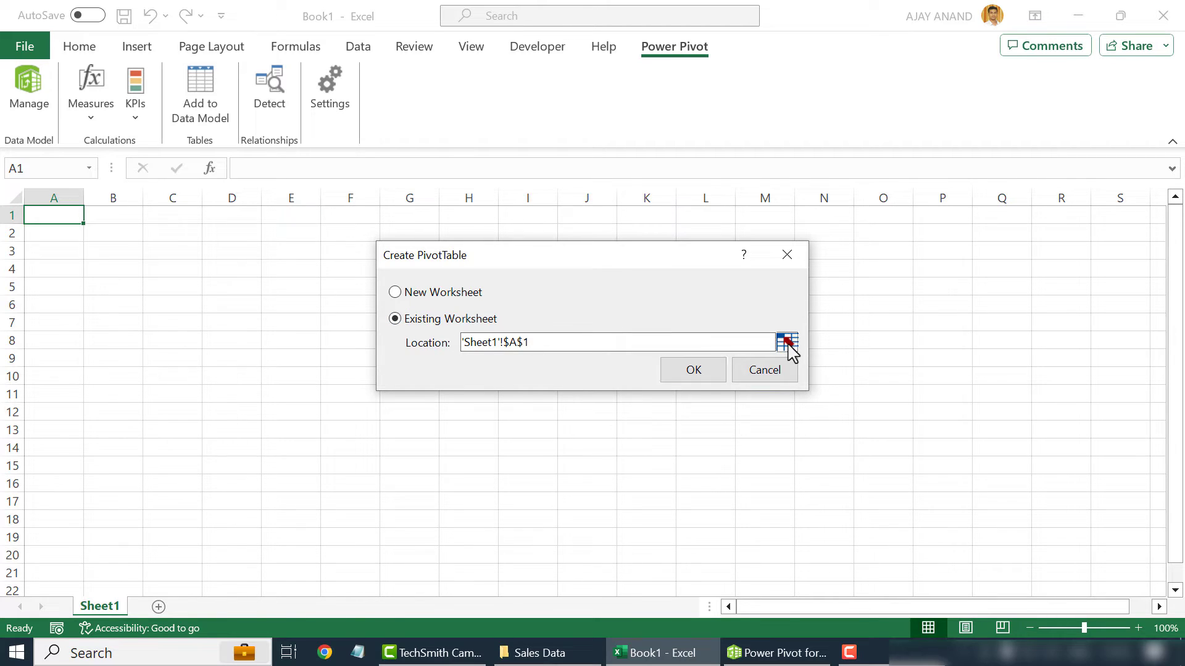
{"action": "left_click", "coordinate": [787, 343]}
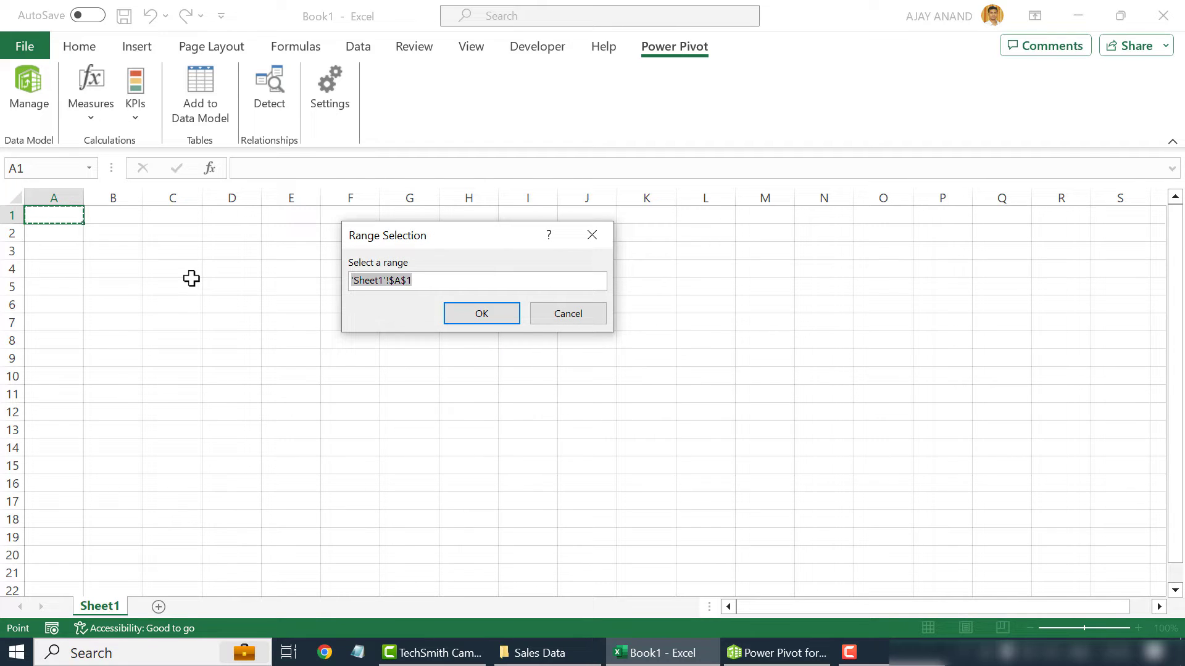
{"action": "left_click", "coordinate": [133, 234]}
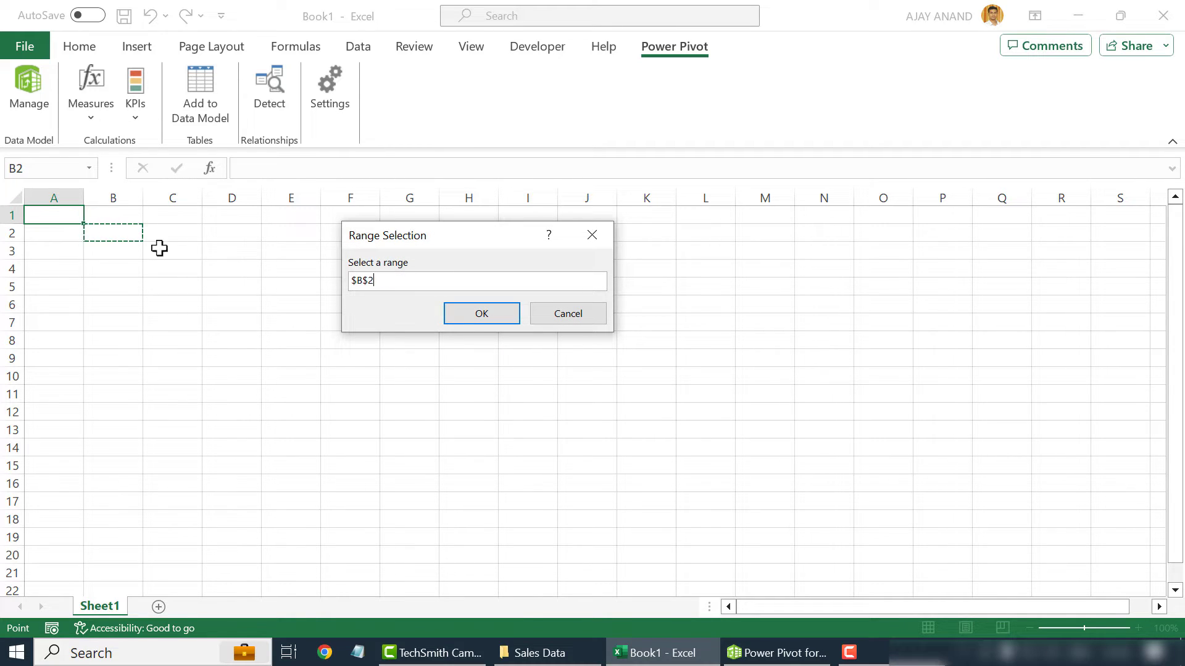
{"action": "left_click", "coordinate": [481, 316]}
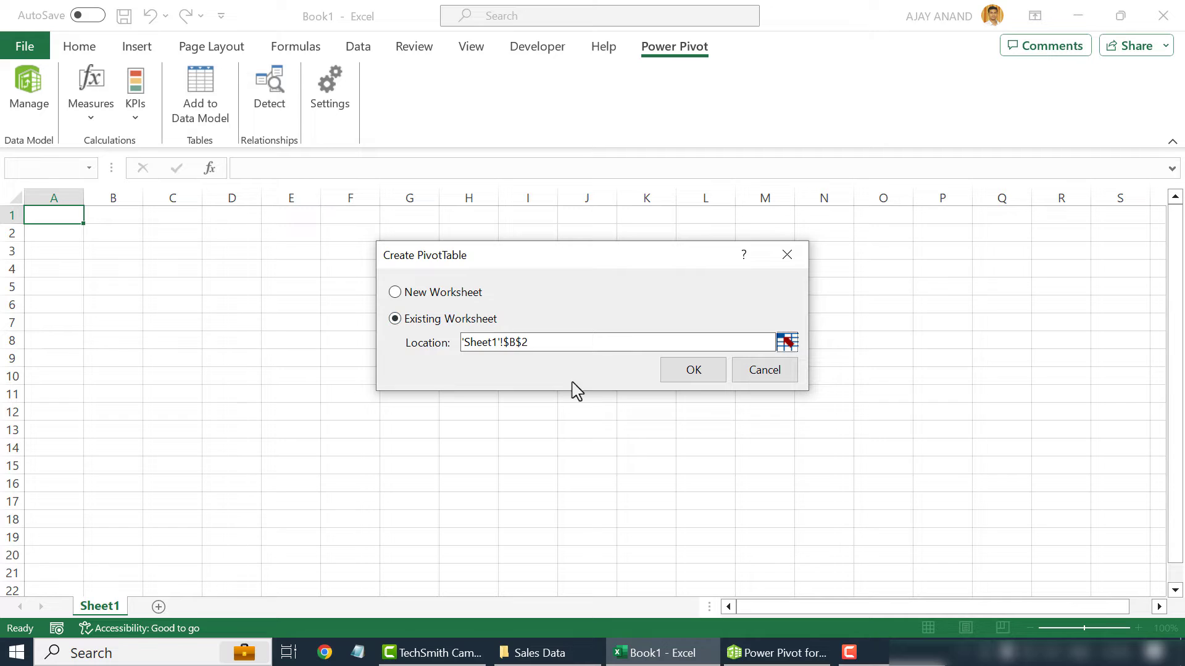
{"action": "left_click", "coordinate": [681, 381]}
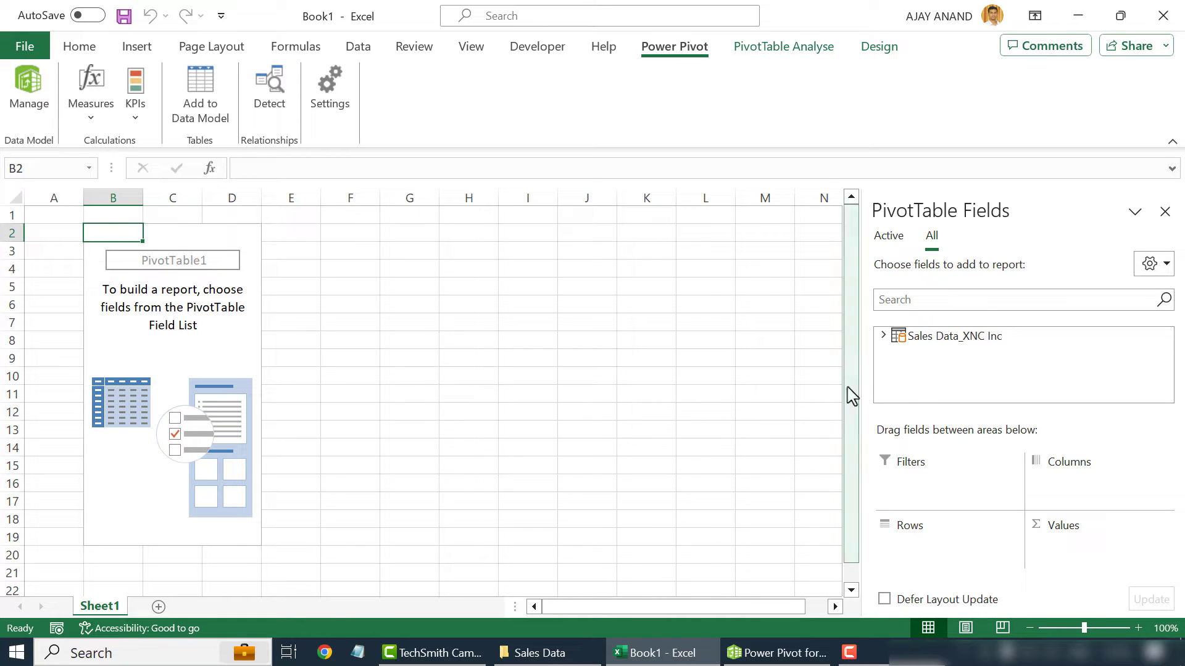
Step: Expand the Sales Data_XNC Inc table in the field list and add the Item field to the PivotTable rows
{"action": "left_click", "coordinate": [883, 338]}
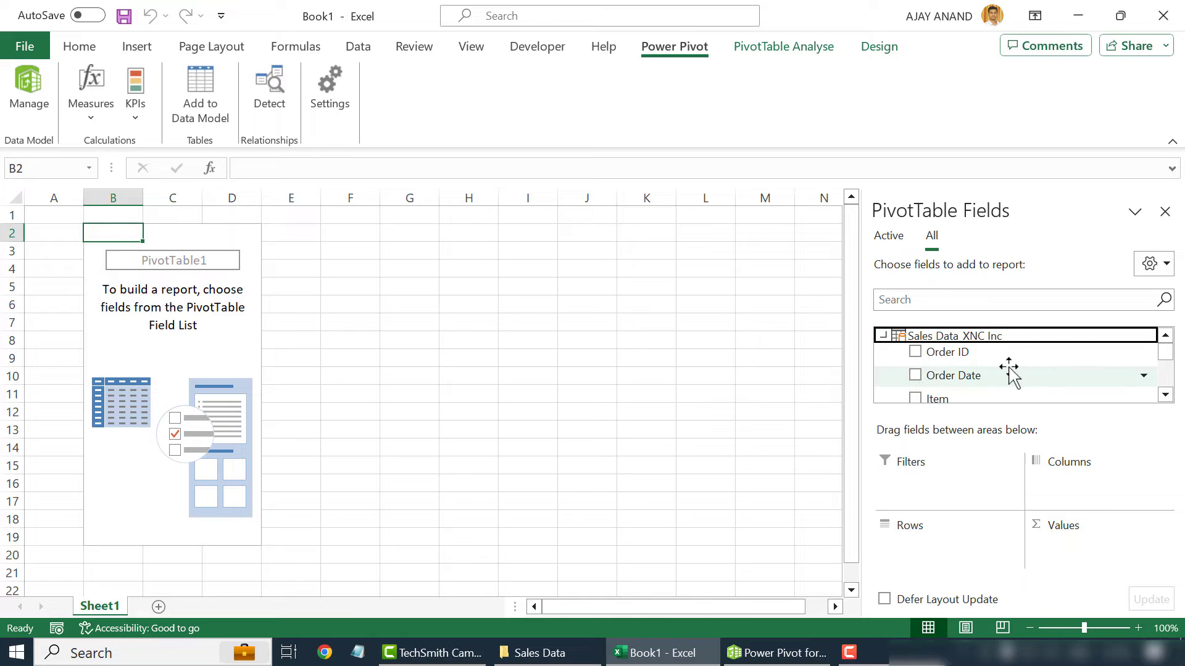
{"action": "scroll", "coordinate": [1008, 374], "scroll_direction": "down", "scroll_amount": 4}
{"action": "scroll", "coordinate": [981, 378], "scroll_direction": "up", "scroll_amount": 2}
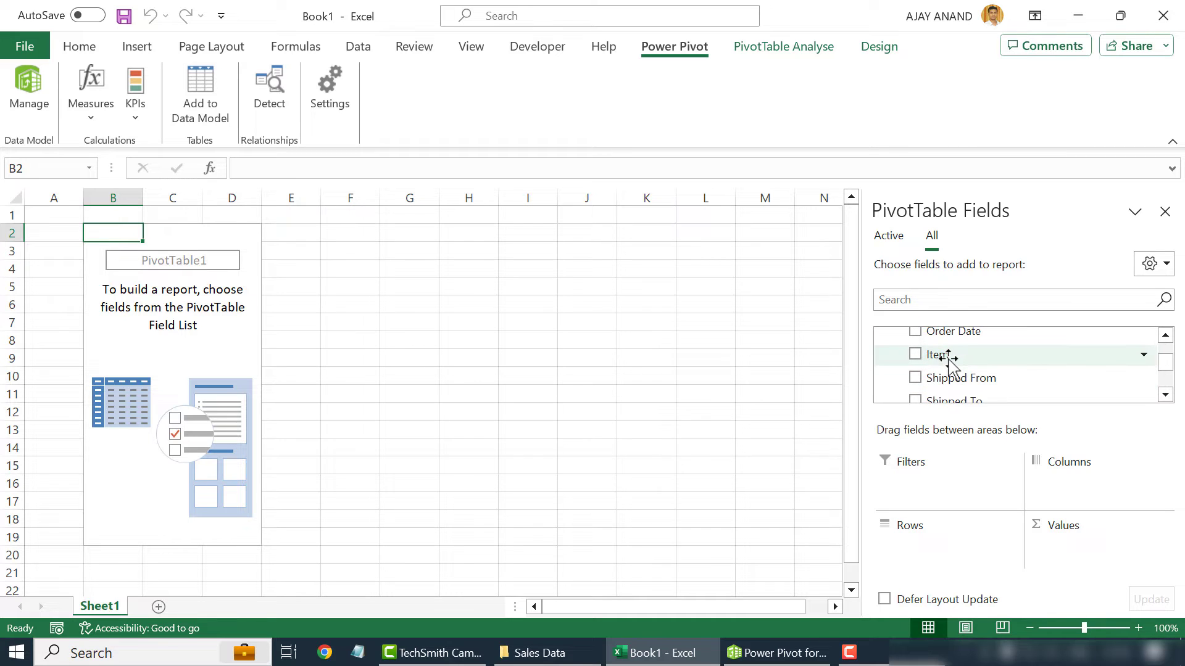
{"action": "left_click_drag", "start_coordinate": [949, 358], "coordinate": [926, 538]}
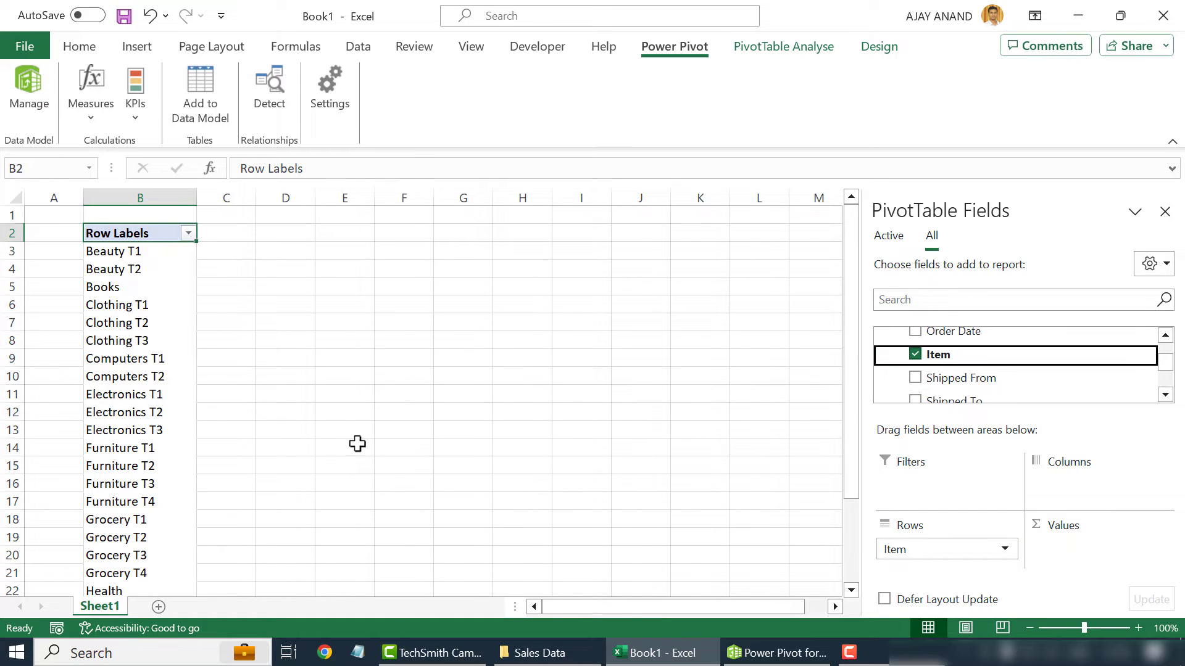
Step: Examine the Item column's filter values in the Power Pivot window, then close that window to return to the workbook
{"action": "left_click", "coordinate": [778, 653]}
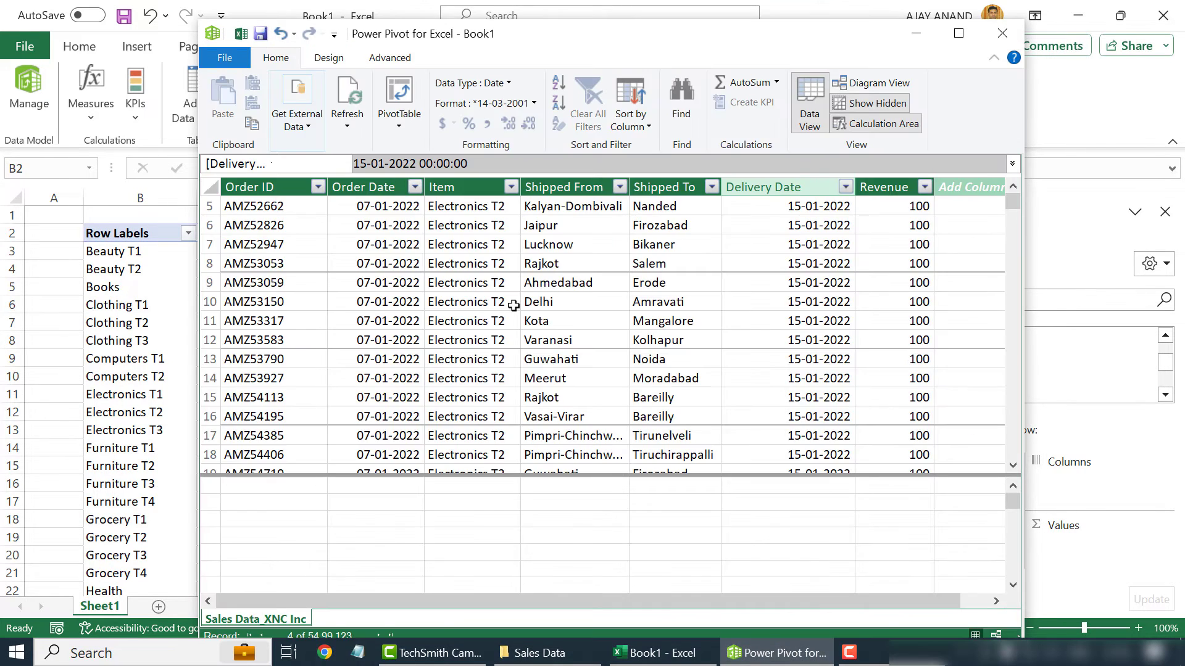
{"action": "left_click", "coordinate": [510, 187]}
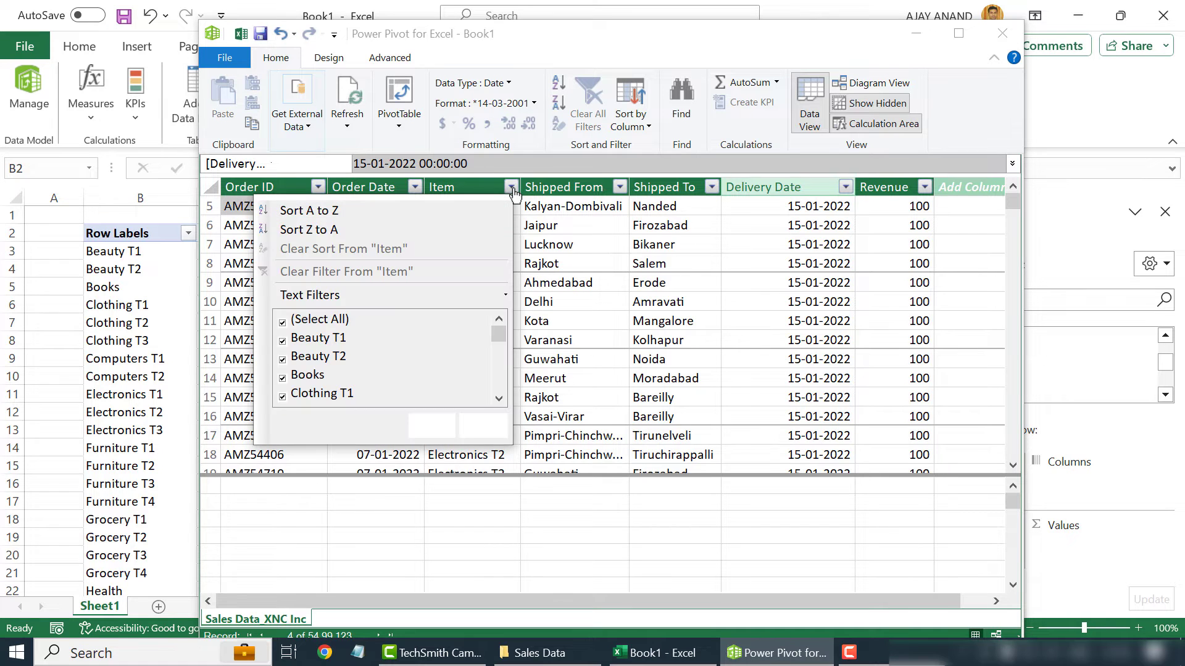
{"action": "mouse_move", "coordinate": [499, 333]}
{"action": "left_mouse_down"}
{"action": "mouse_move", "coordinate": [497, 378]}
{"action": "mouse_move", "coordinate": [501, 319]}
{"action": "left_mouse_up"}
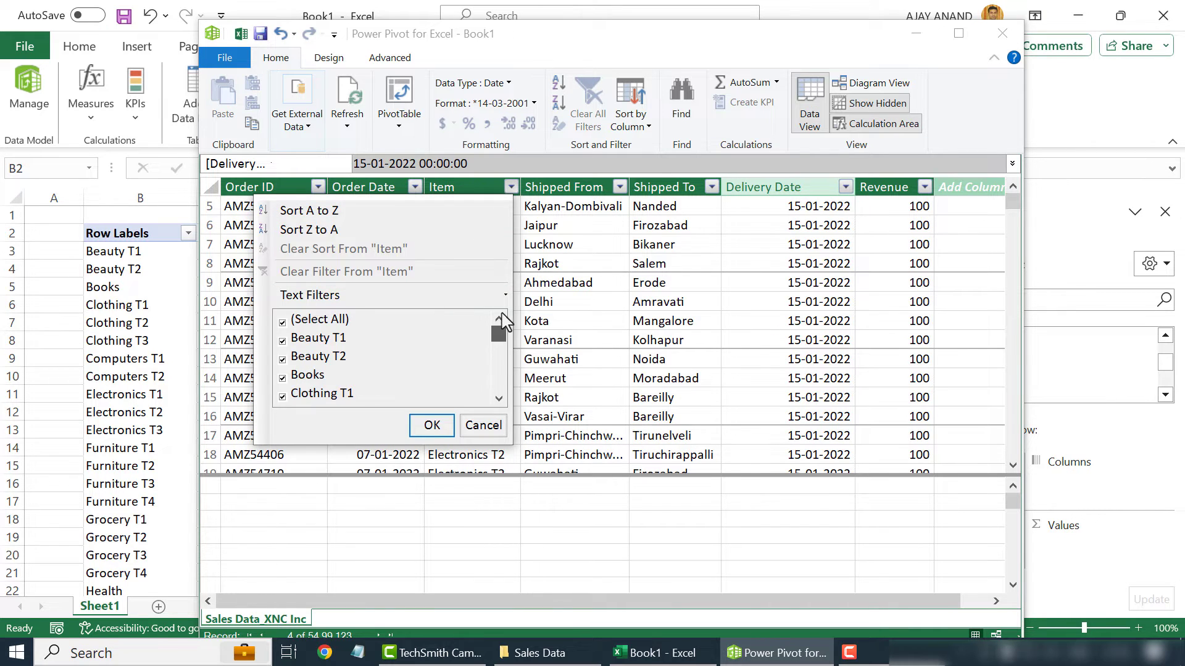
{"action": "left_click", "coordinate": [1001, 33]}
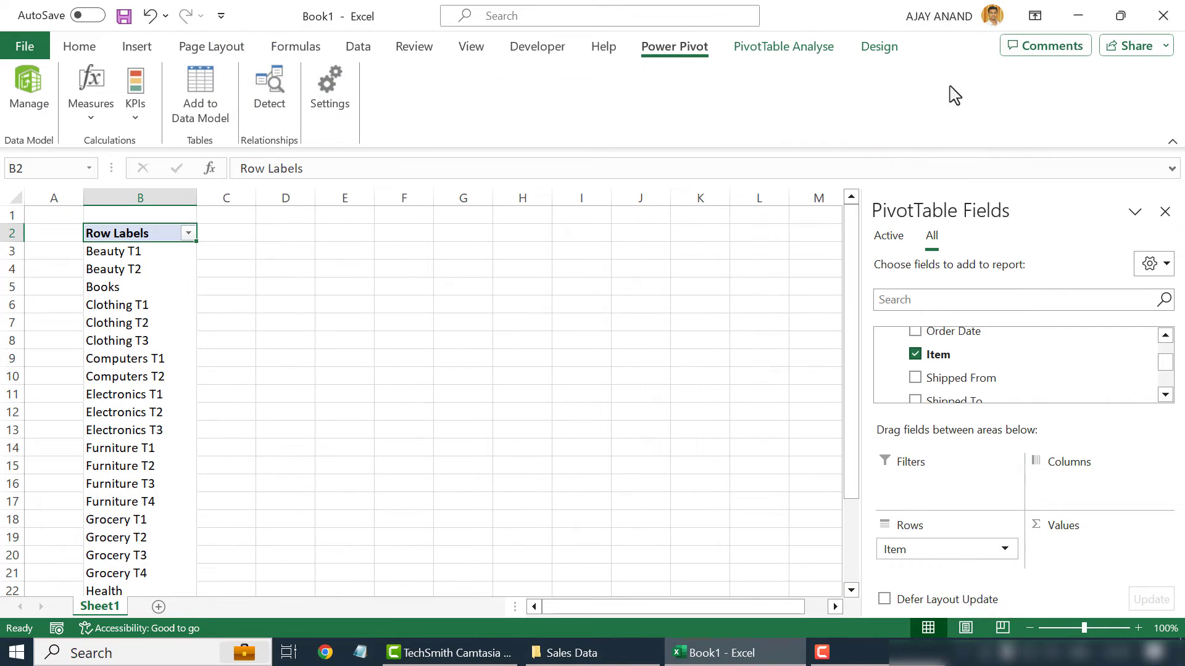
Step: Add the Revenue field to the PivotTable values as a sum and review the rows down to the grand total
{"action": "left_click_drag", "start_coordinate": [1165, 369], "coordinate": [1165, 382]}
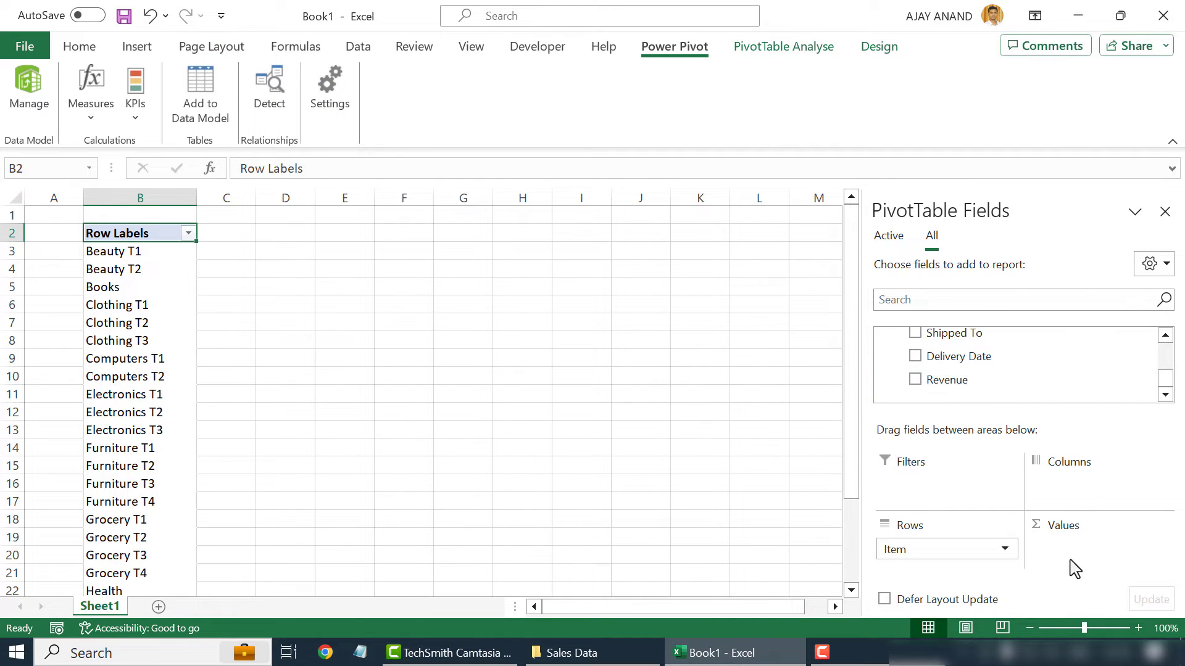
{"action": "left_click_drag", "start_coordinate": [954, 386], "coordinate": [1081, 567]}
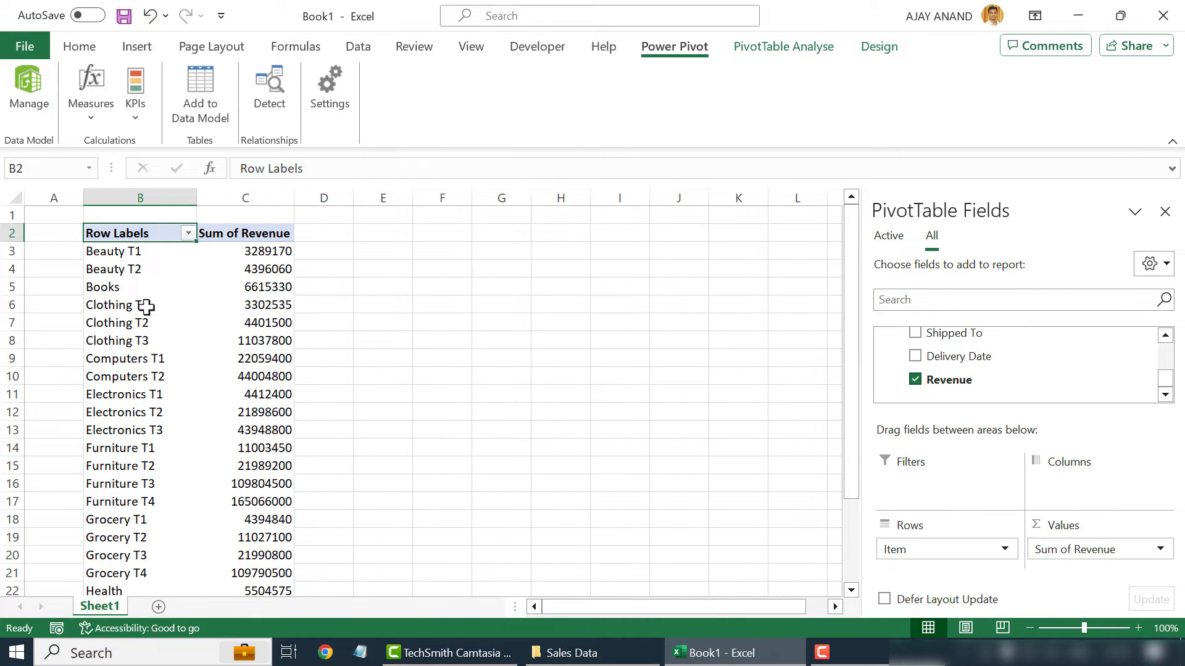
{"action": "scroll", "coordinate": [239, 282], "scroll_direction": "down", "scroll_amount": 4}
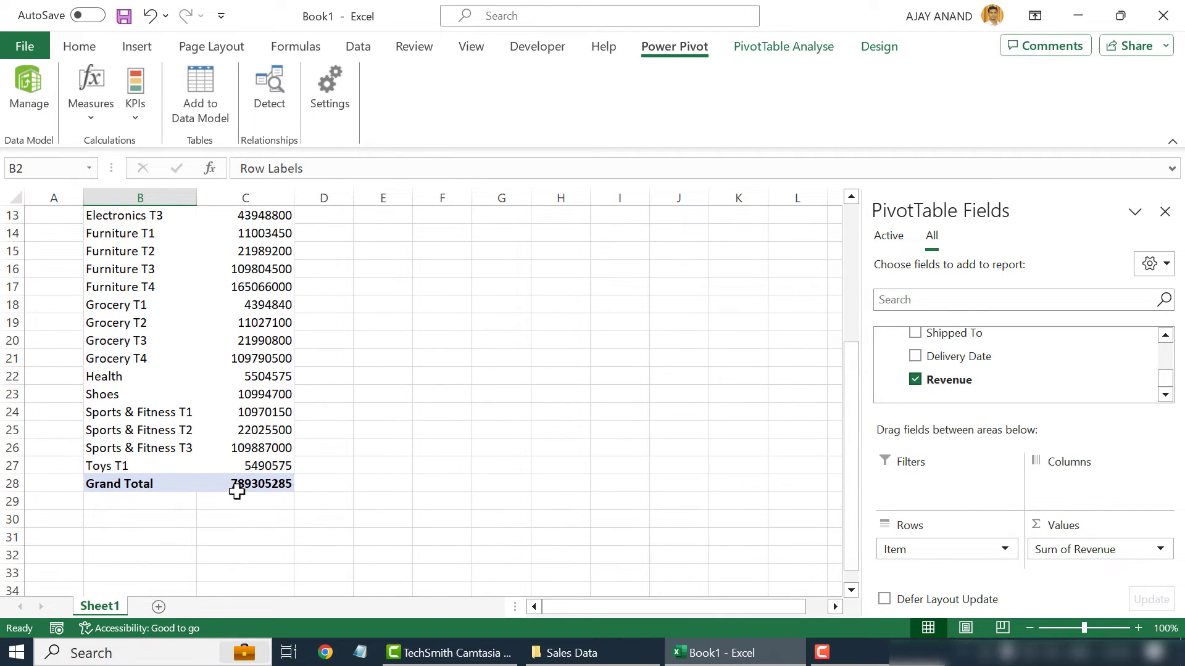
{"action": "scroll", "coordinate": [239, 488], "scroll_direction": "up", "scroll_amount": 4}
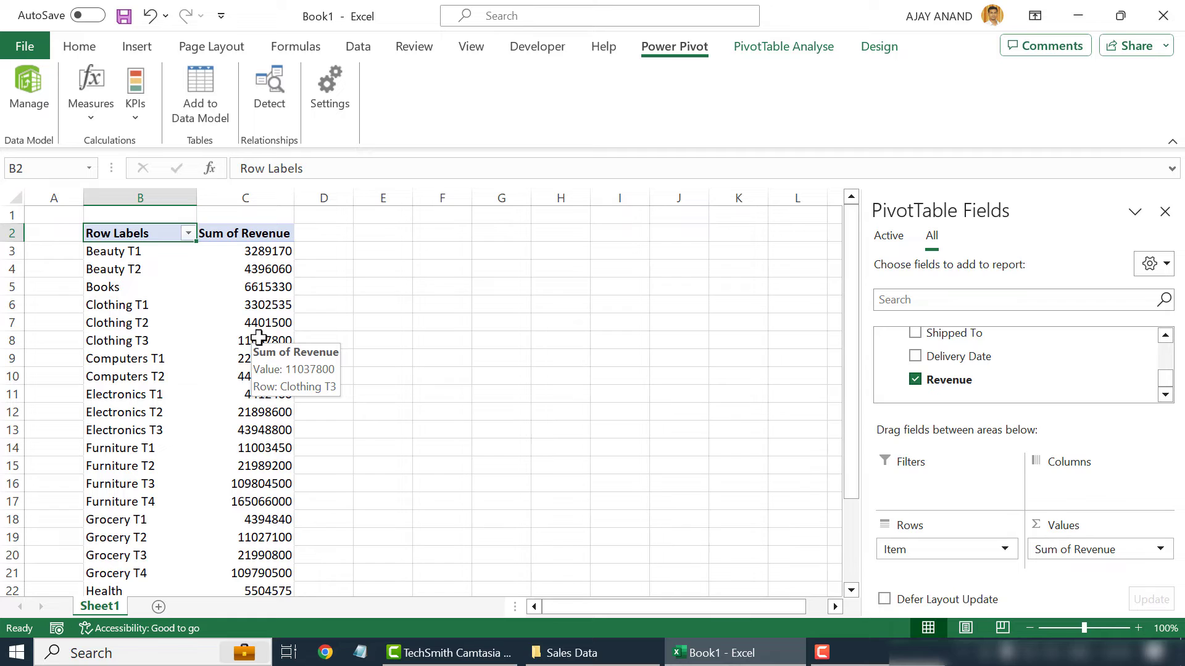
Step: Format the Sum of Revenue values, including the grand total, as numbers with a thousands separator and no decimal places
{"action": "left_click_drag", "start_coordinate": [262, 251], "coordinate": [272, 555]}
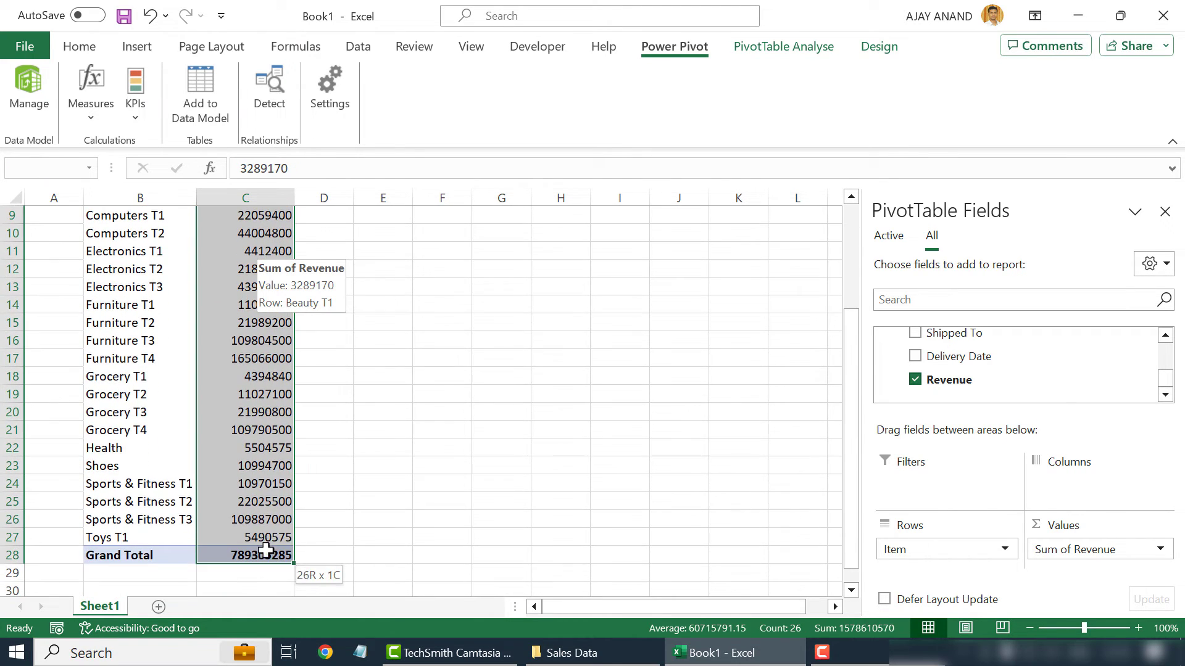
{"action": "right_click", "coordinate": [271, 309]}
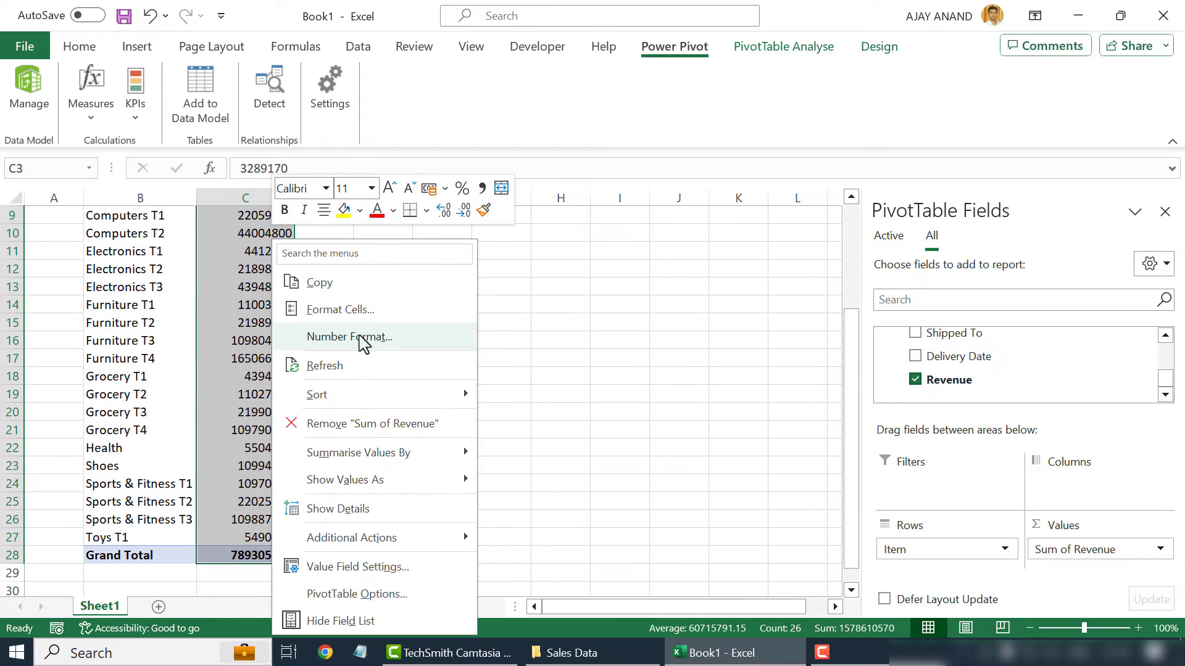
{"action": "left_click", "coordinate": [423, 333]}
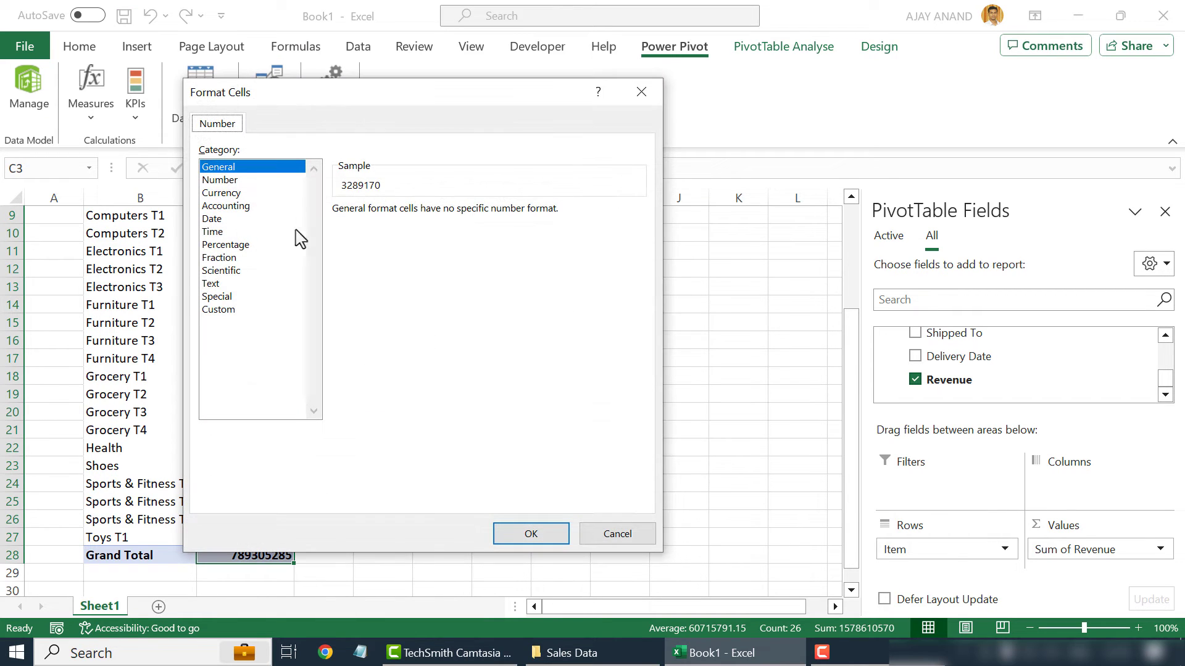
{"action": "left_click", "coordinate": [270, 181]}
{"action": "left_click", "coordinate": [341, 238]}
{"action": "left_click", "coordinate": [457, 215]}
{"action": "left_click", "coordinate": [458, 214]}
{"action": "left_click", "coordinate": [540, 535]}
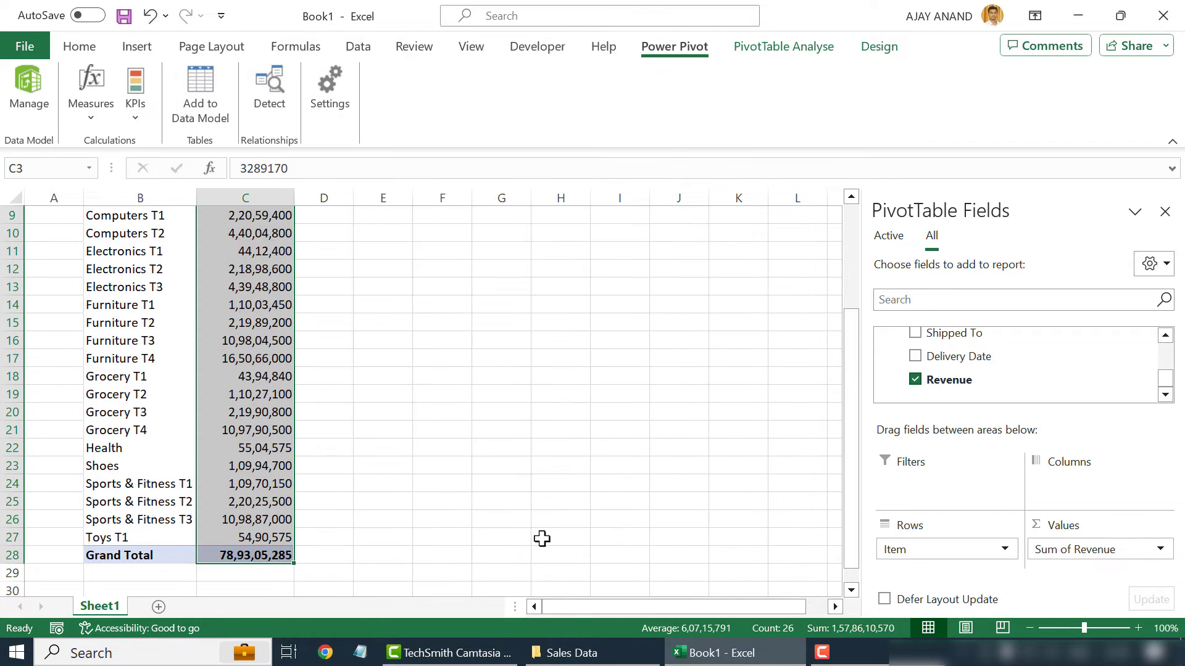
{"action": "scroll", "coordinate": [253, 361], "scroll_direction": "up", "scroll_amount": 3}
{"action": "left_click", "coordinate": [457, 347]}
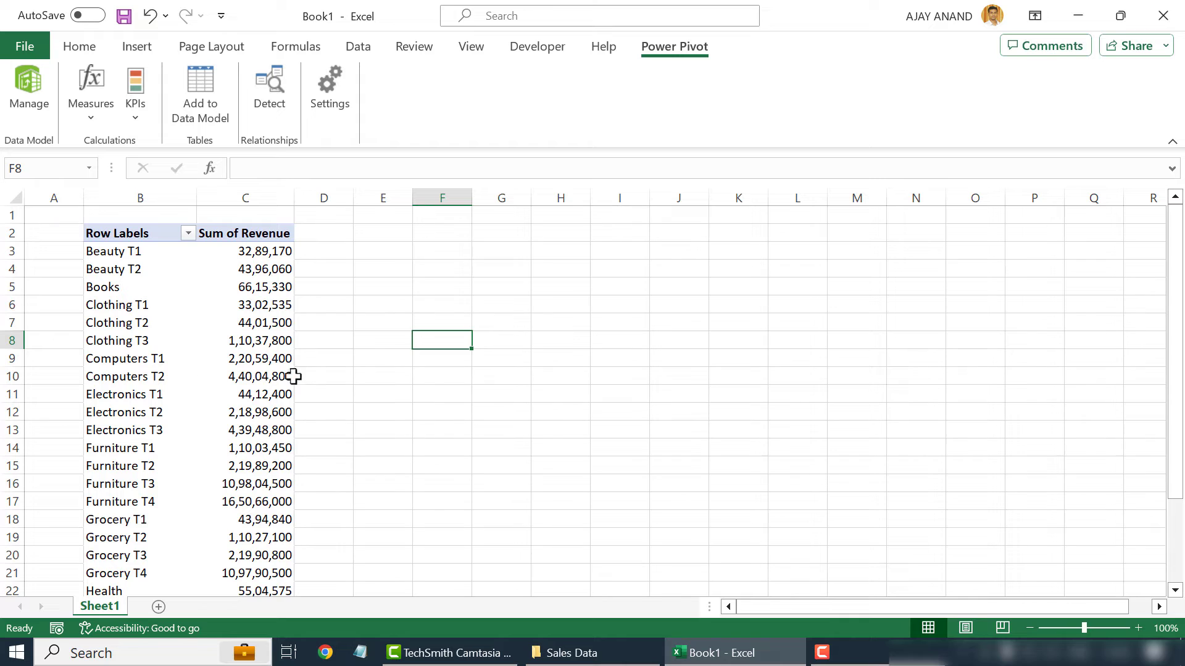
Step: Sort the PivotTable items by Sum of Revenue from largest to smallest and review the sorted list
{"action": "right_click", "coordinate": [266, 324]}
{"action": "mouse_move", "coordinate": [390, 369]}
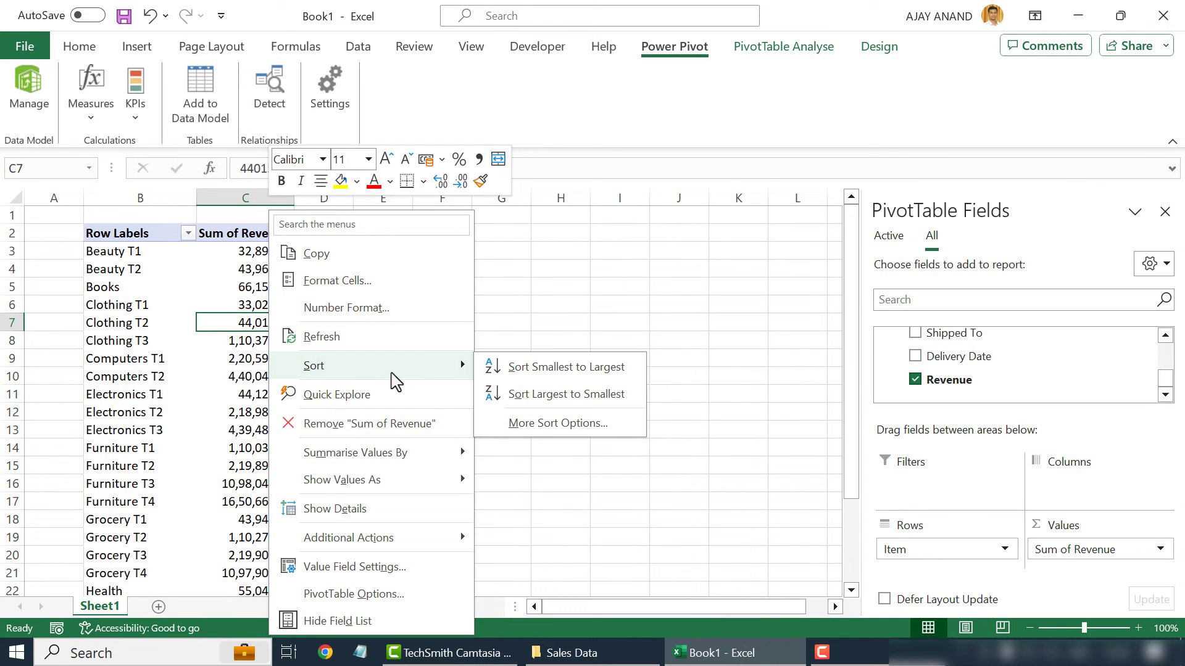
{"action": "left_click", "coordinate": [580, 402]}
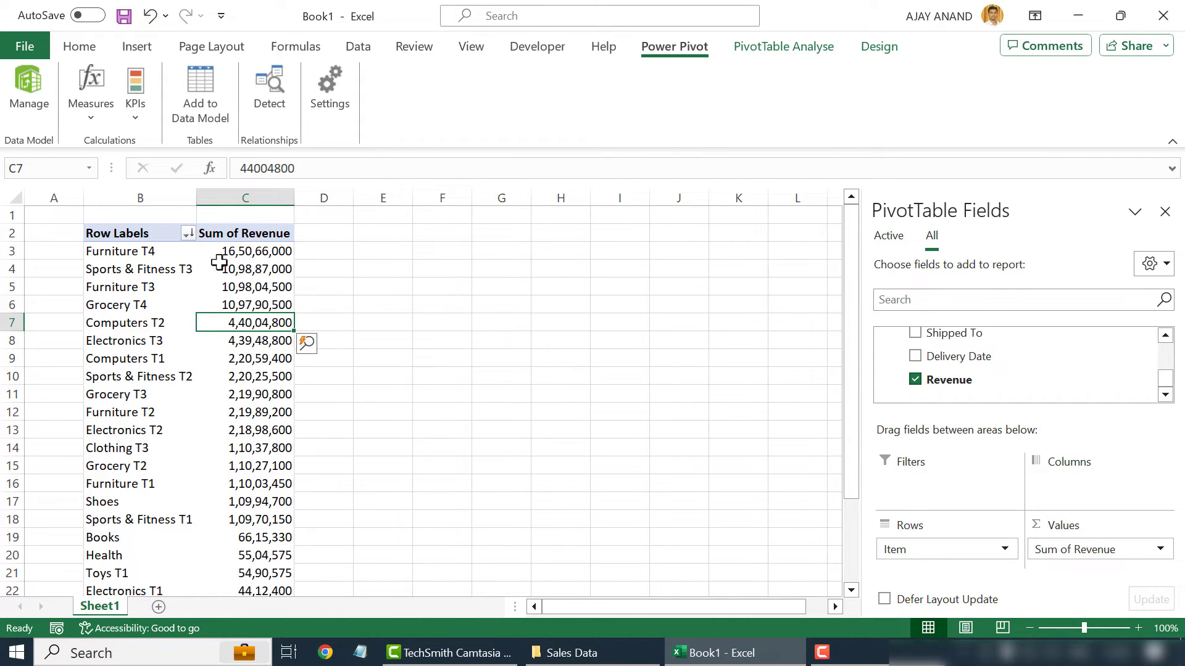
{"action": "scroll", "coordinate": [179, 364], "scroll_direction": "down", "scroll_amount": 3}
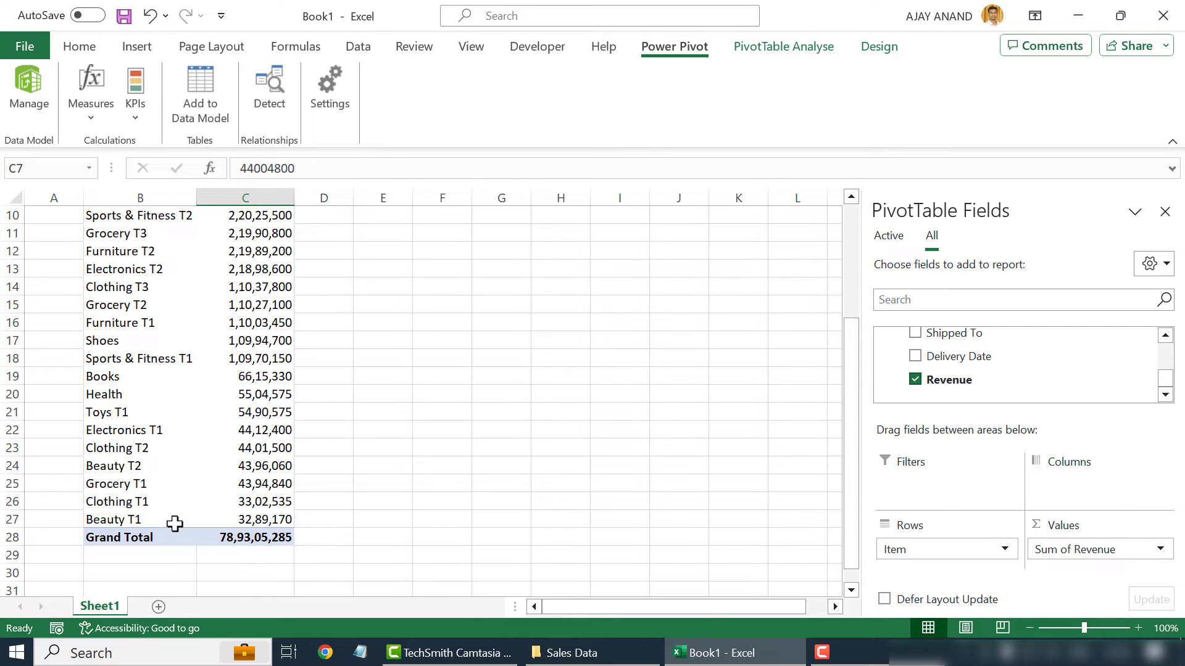
{"action": "scroll", "coordinate": [244, 352], "scroll_direction": "up", "scroll_amount": 3}
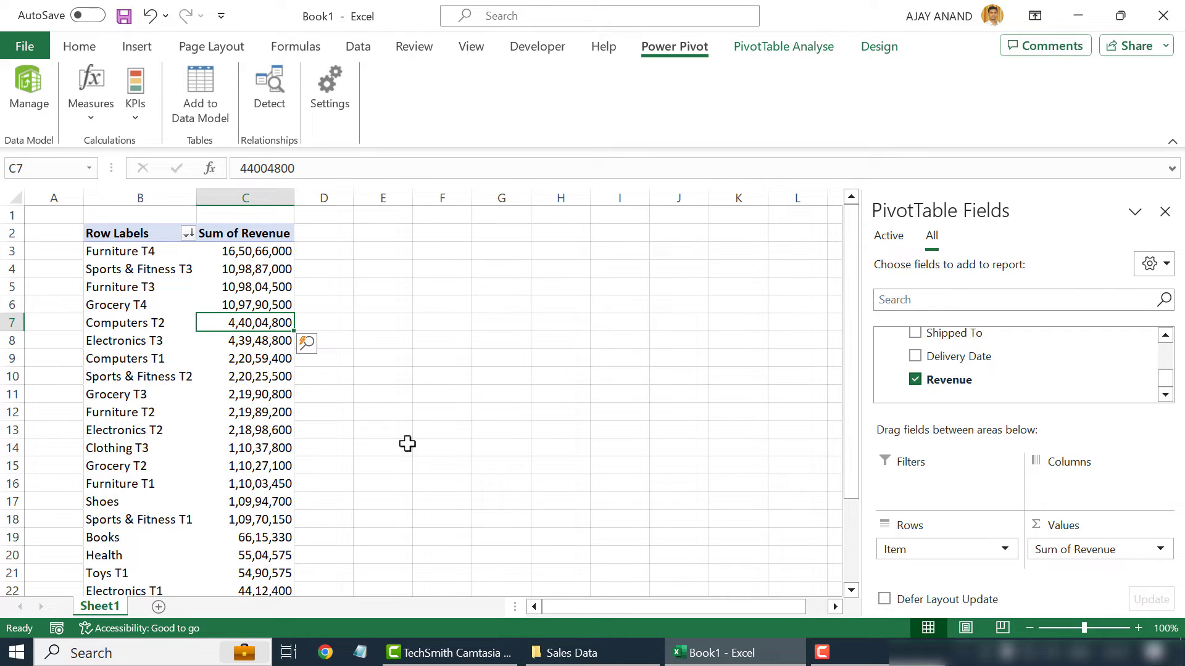
Step: Copy the entire revenue-by-item PivotTable, paste the copy at cell E2, and widen columns E and F to fit its contents
{"action": "scroll", "coordinate": [987, 378], "scroll_direction": "up", "scroll_amount": 2}
{"action": "scroll", "coordinate": [975, 380], "scroll_direction": "down", "scroll_amount": 1}
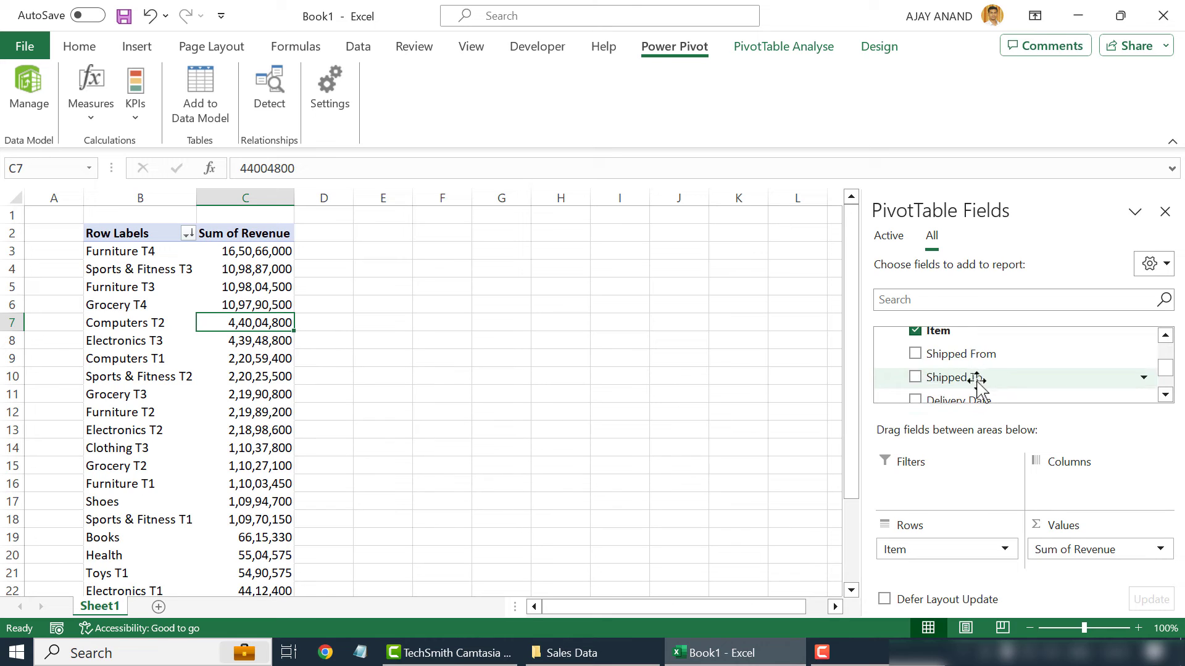
{"action": "left_click", "coordinate": [160, 340]}
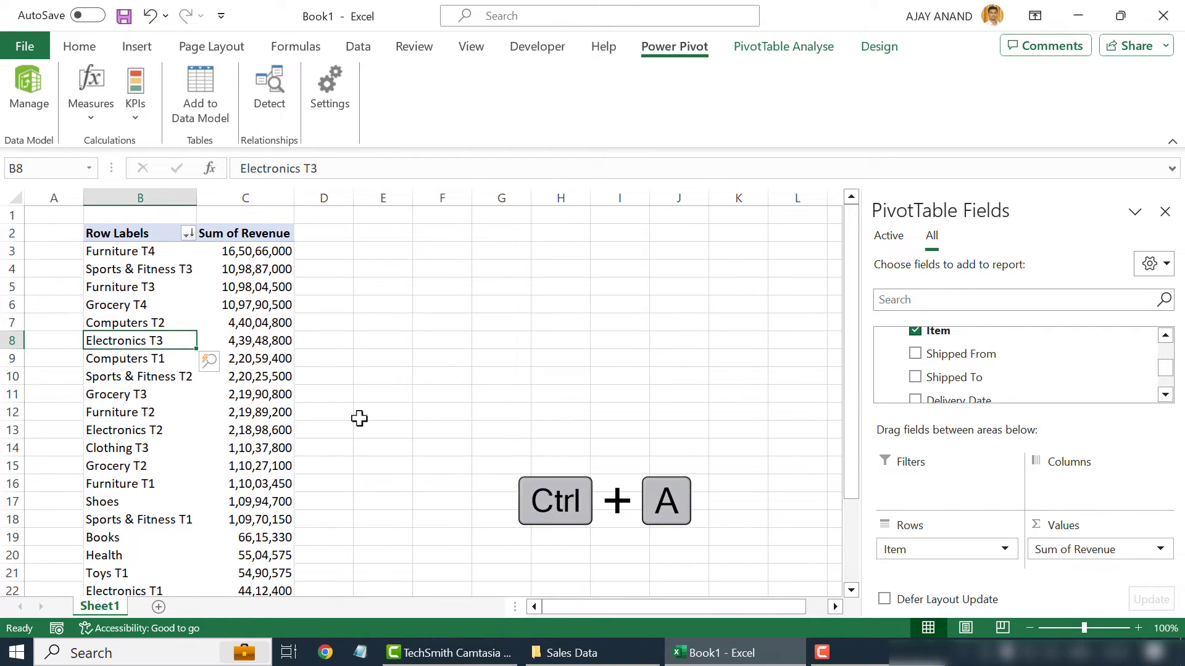
{"action": "key", "text": "ctrl+a"}
{"action": "key", "text": "ctrl+c"}
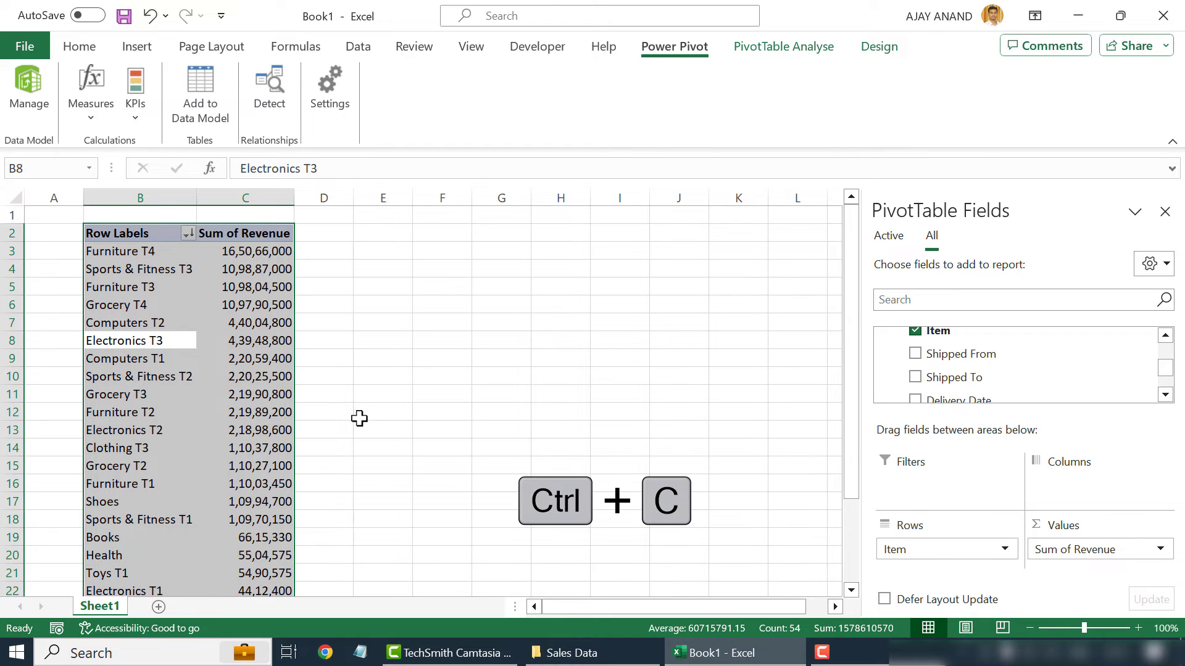
{"action": "left_click", "coordinate": [388, 234]}
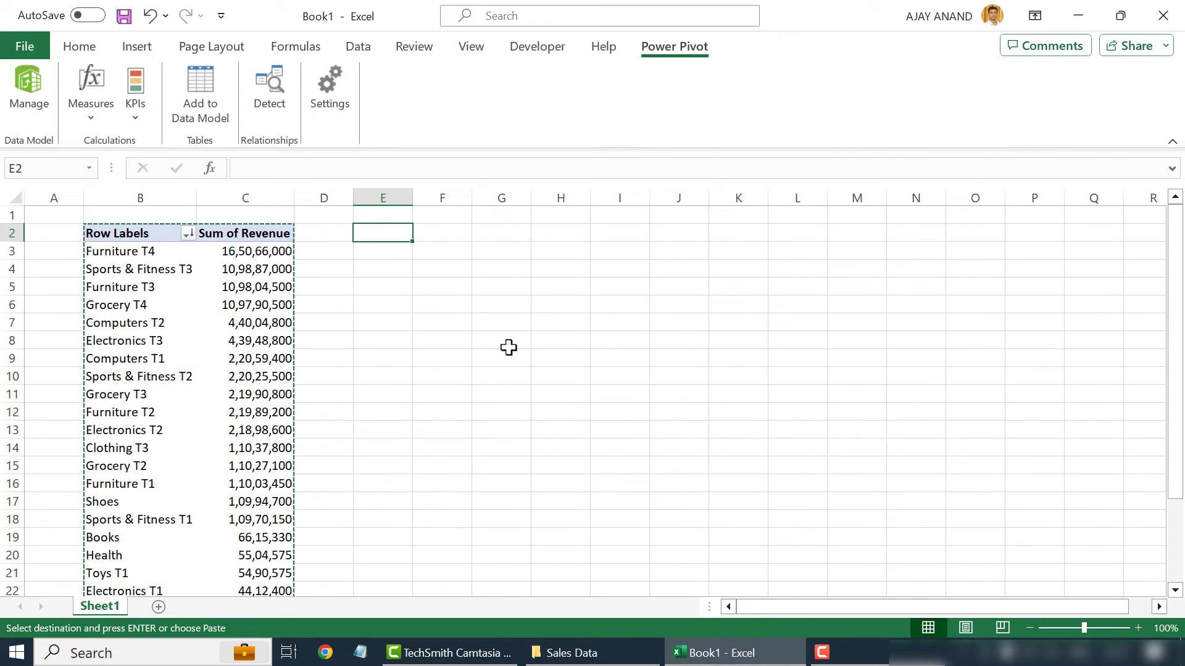
{"action": "key", "text": "ctrl+v"}
{"action": "left_click_drag", "start_coordinate": [414, 198], "coordinate": [561, 198]}
{"action": "left_click", "coordinate": [635, 315]}
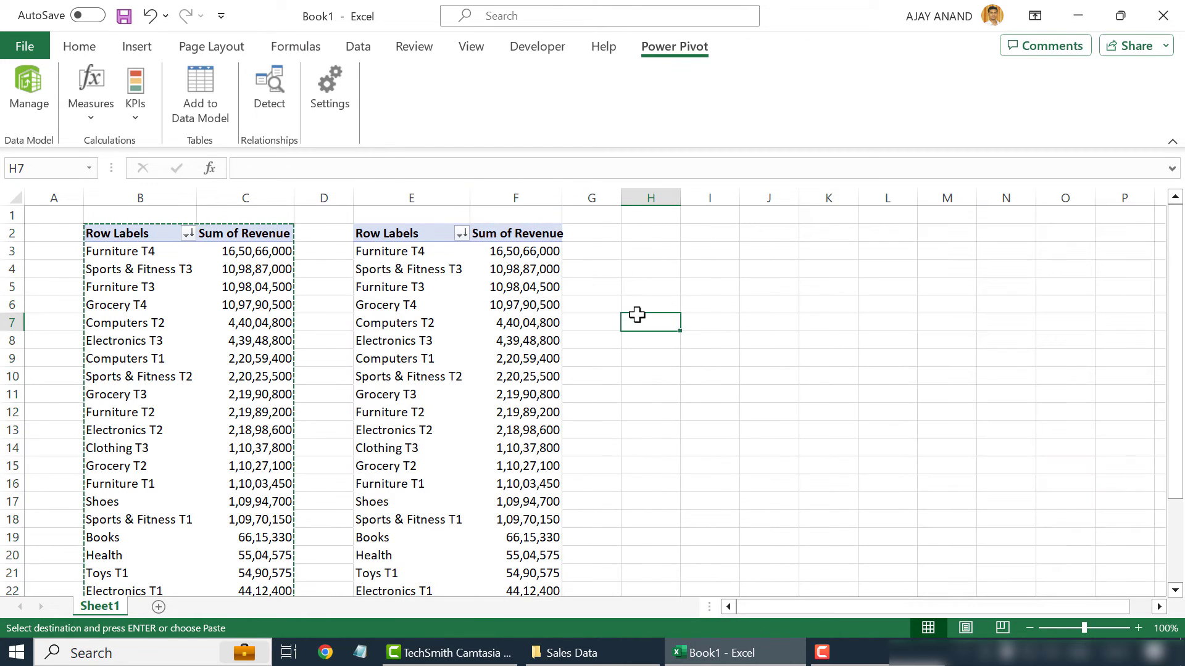
Step: Replace Item with Shipped From as the row field of the copied PivotTable and review the city revenues down to the grand total
{"action": "left_click", "coordinate": [404, 308]}
{"action": "left_click", "coordinate": [883, 336]}
{"action": "scroll", "coordinate": [940, 364], "scroll_direction": "down", "scroll_amount": 2}
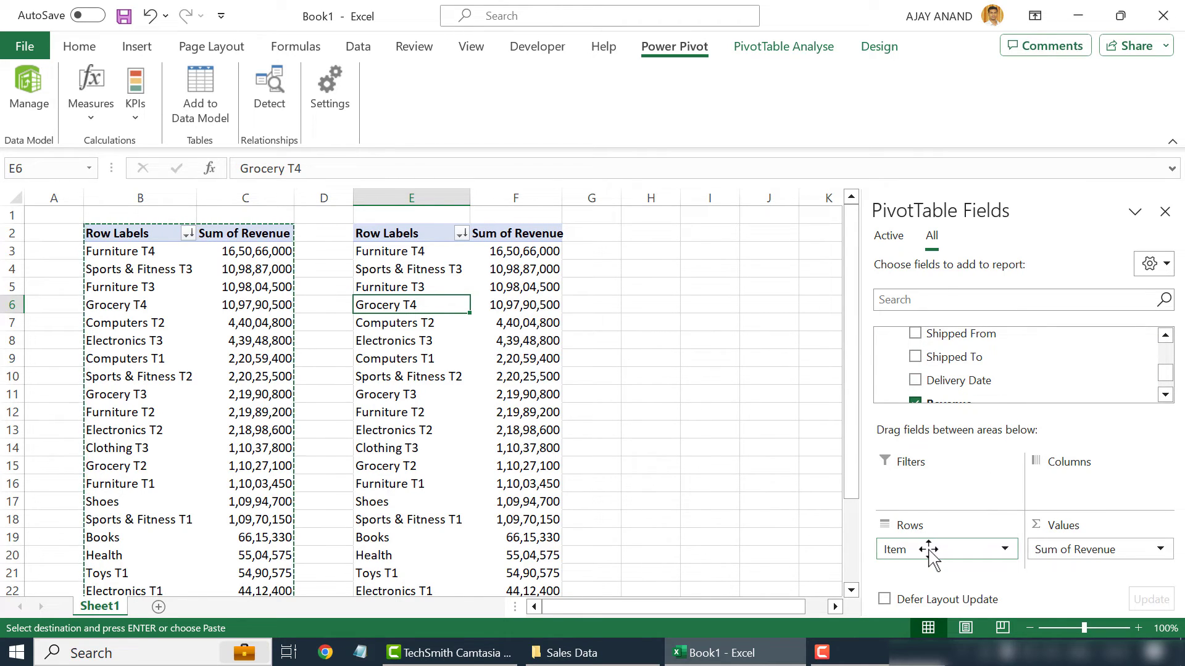
{"action": "mouse_move", "coordinate": [929, 549]}
{"action": "left_mouse_down"}
{"action": "mouse_move", "coordinate": [916, 556]}
{"action": "mouse_move", "coordinate": [740, 512]}
{"action": "left_mouse_up"}
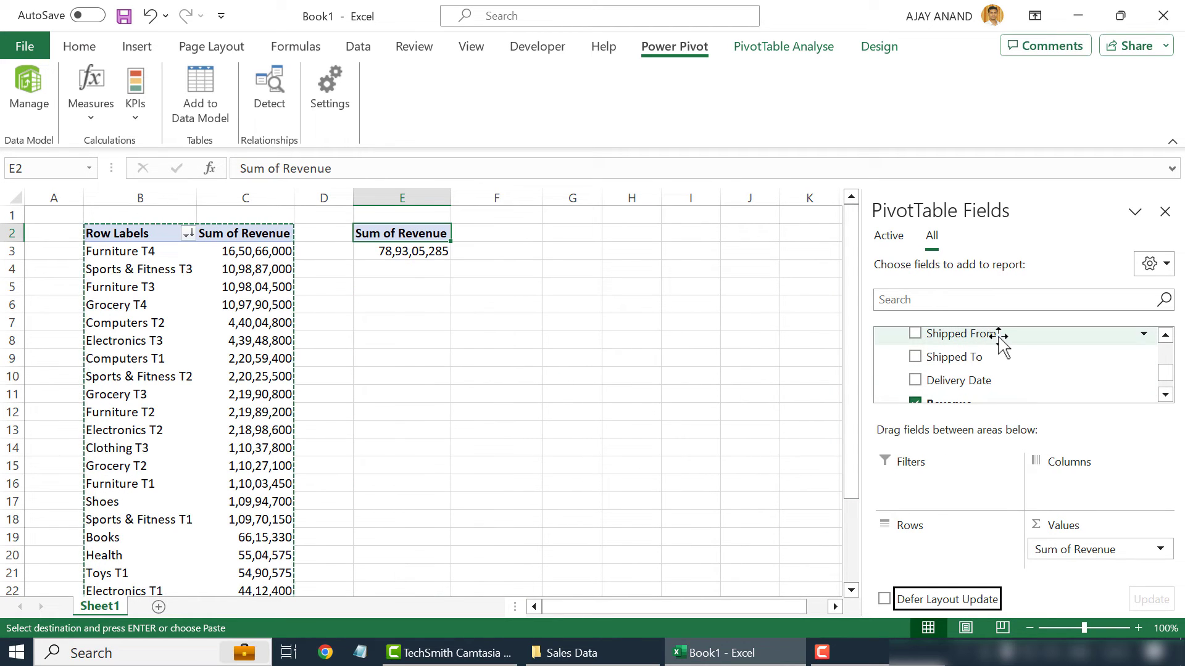
{"action": "mouse_move", "coordinate": [1001, 338]}
{"action": "left_mouse_down"}
{"action": "mouse_move", "coordinate": [952, 439]}
{"action": "mouse_move", "coordinate": [960, 561]}
{"action": "left_mouse_up"}
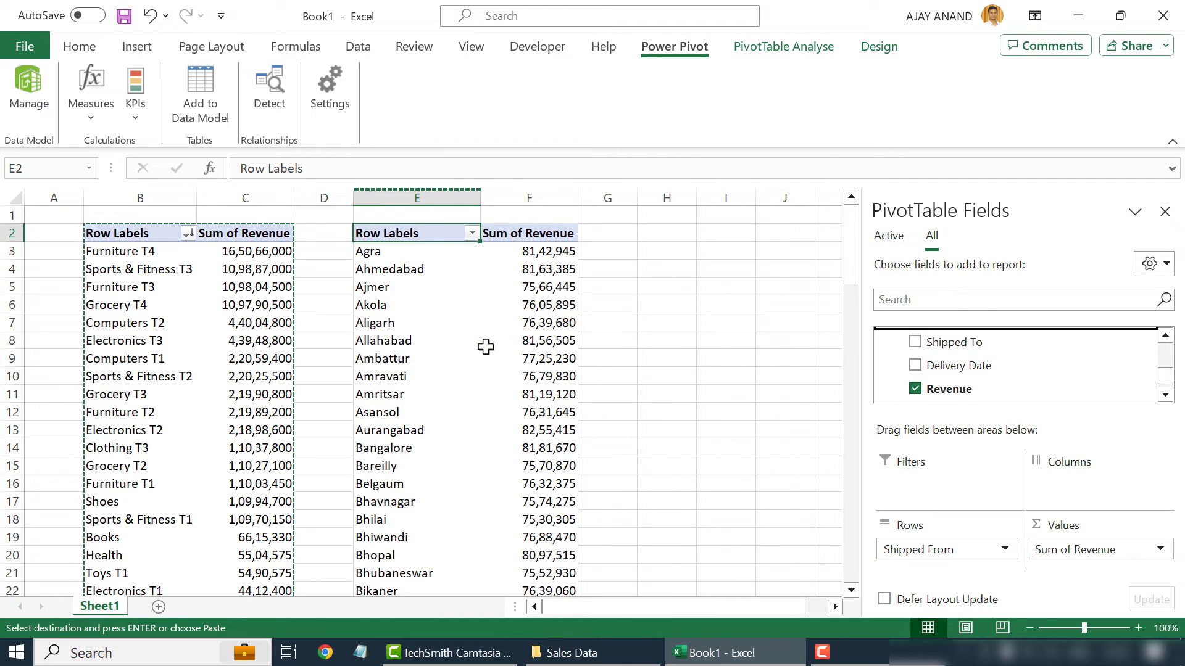
{"action": "scroll", "coordinate": [431, 340], "scroll_direction": "down", "scroll_amount": 13}
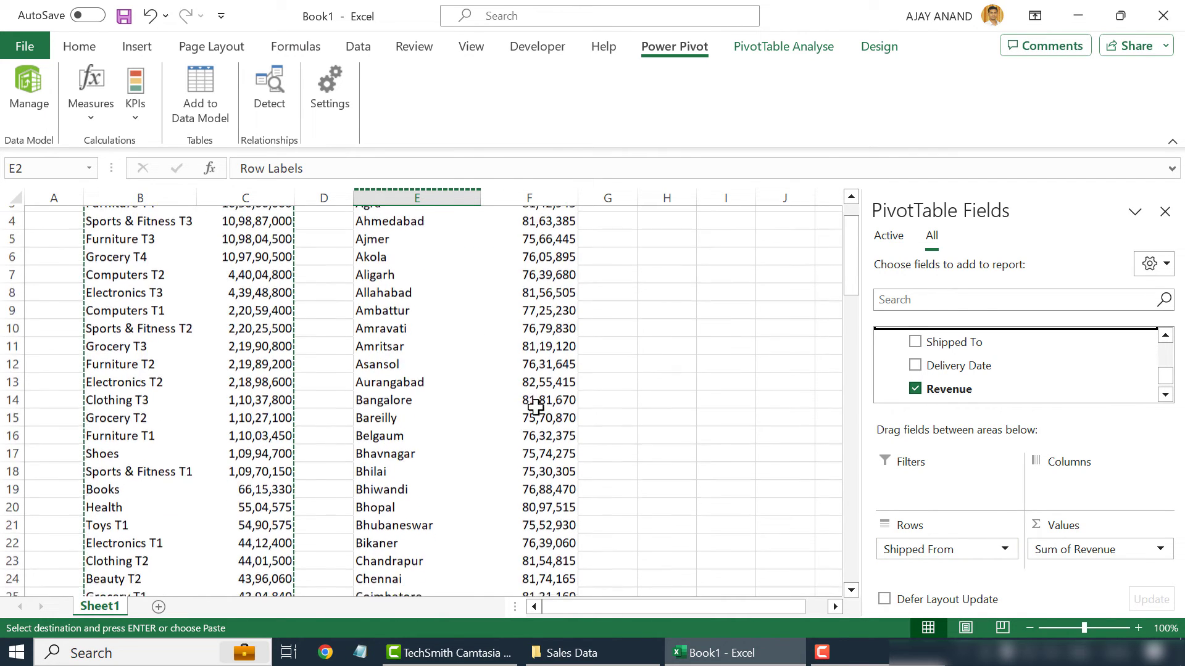
{"action": "scroll", "coordinate": [486, 456], "scroll_direction": "down", "scroll_amount": 18}
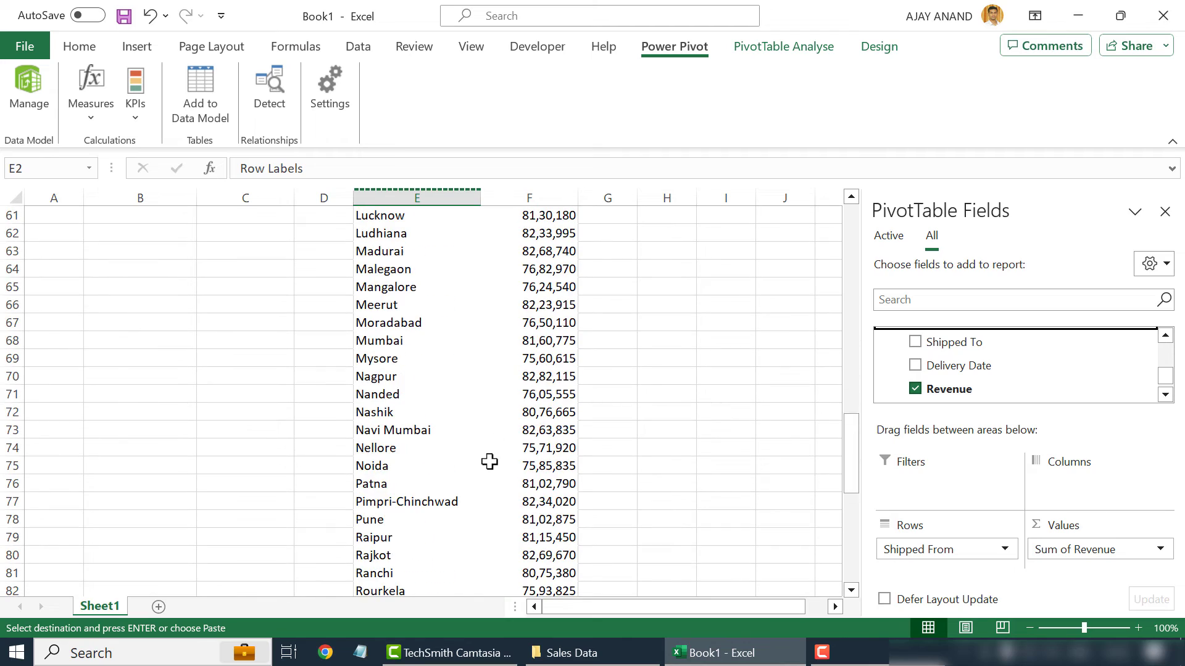
{"action": "scroll", "coordinate": [538, 402], "scroll_direction": "up", "scroll_amount": 20}
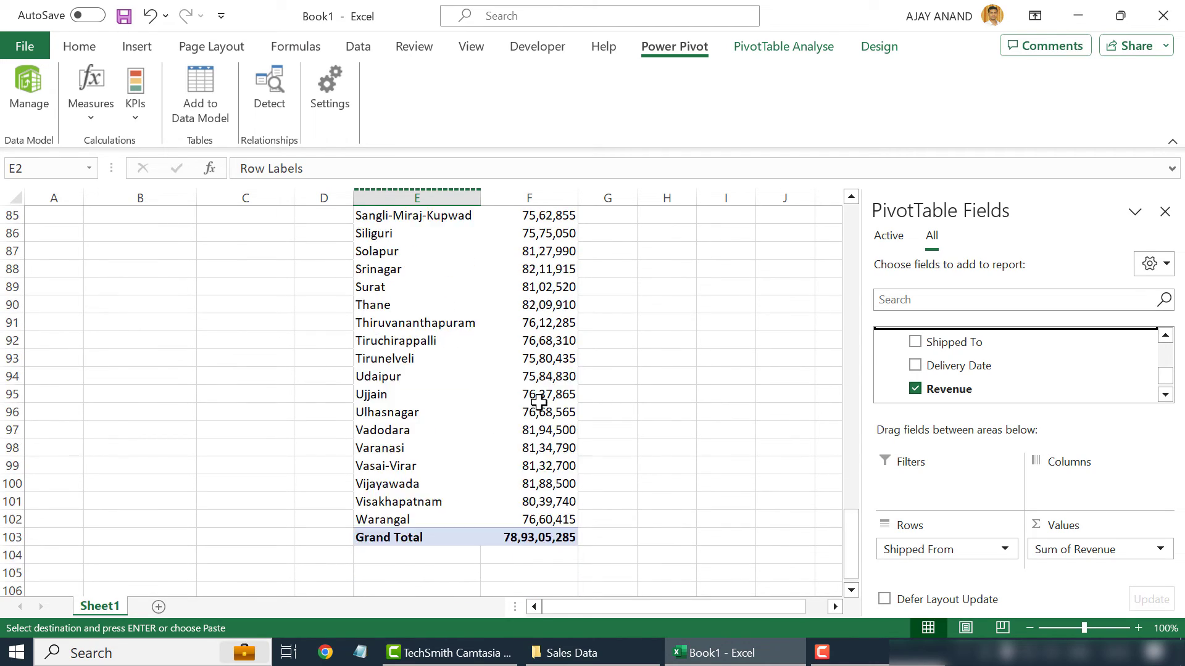
{"action": "scroll", "coordinate": [538, 403], "scroll_direction": "up", "scroll_amount": 5}
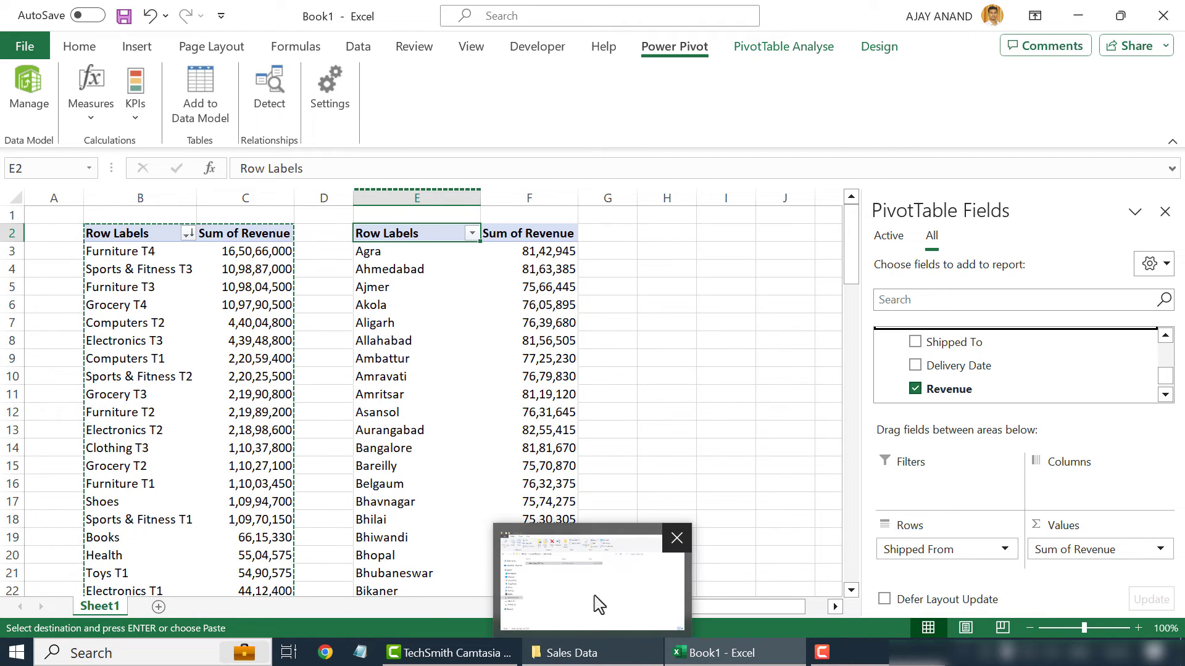
Step: Switch to the Sales Data folder in File Explorer to check the Sales Data_XNC Inc text file's size, then return to the Excel workbook
{"action": "left_click", "coordinate": [599, 604]}
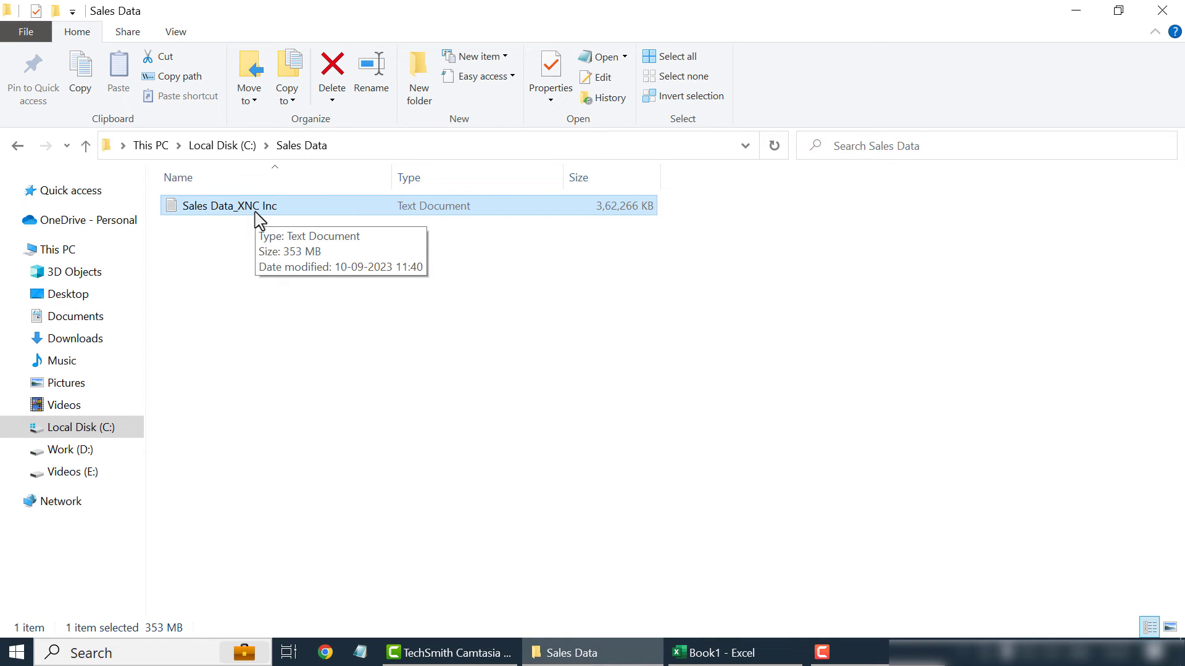
{"action": "left_click", "coordinate": [576, 442]}
{"action": "left_click", "coordinate": [693, 654]}
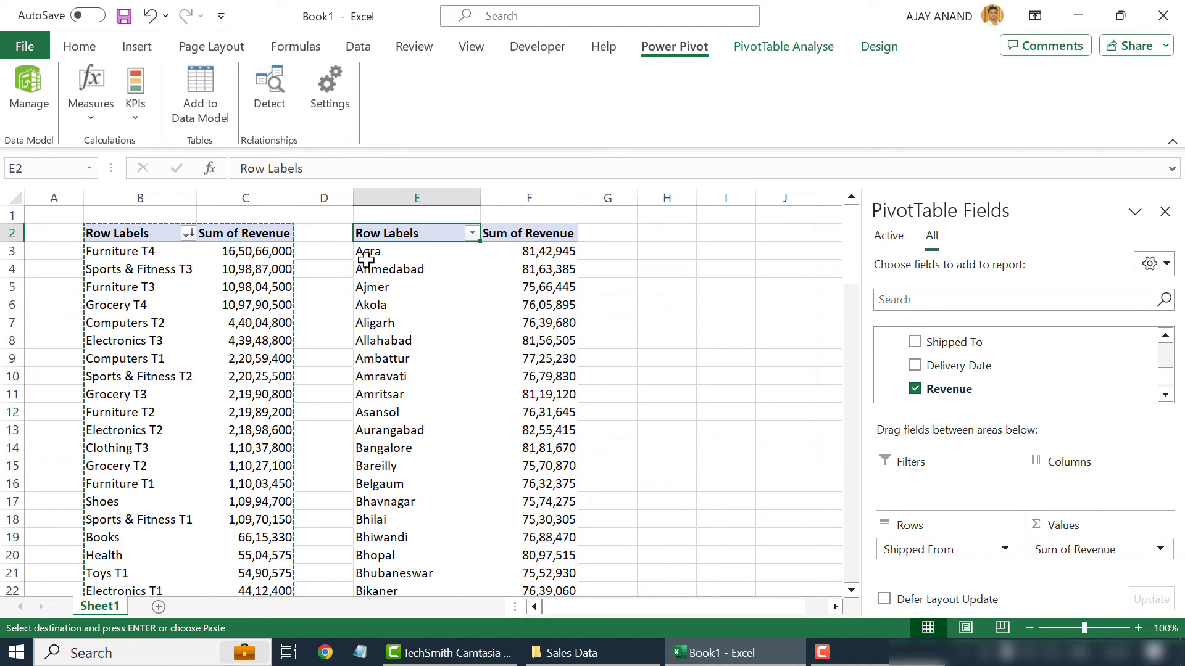
Step: Save the workbook as Sales Data (XNC) in the Sales Data folder on drive C, then minimize Excel to check the file's size there
{"action": "key", "text": "F12"}
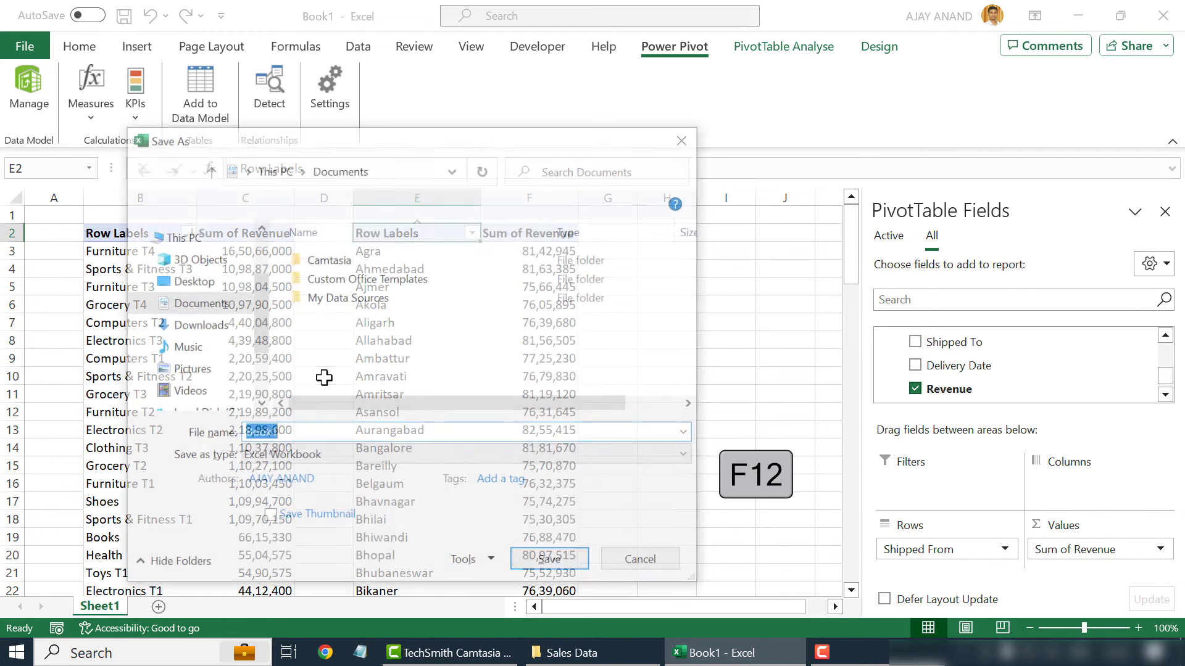
{"action": "scroll", "coordinate": [210, 346], "scroll_direction": "down", "scroll_amount": 1}
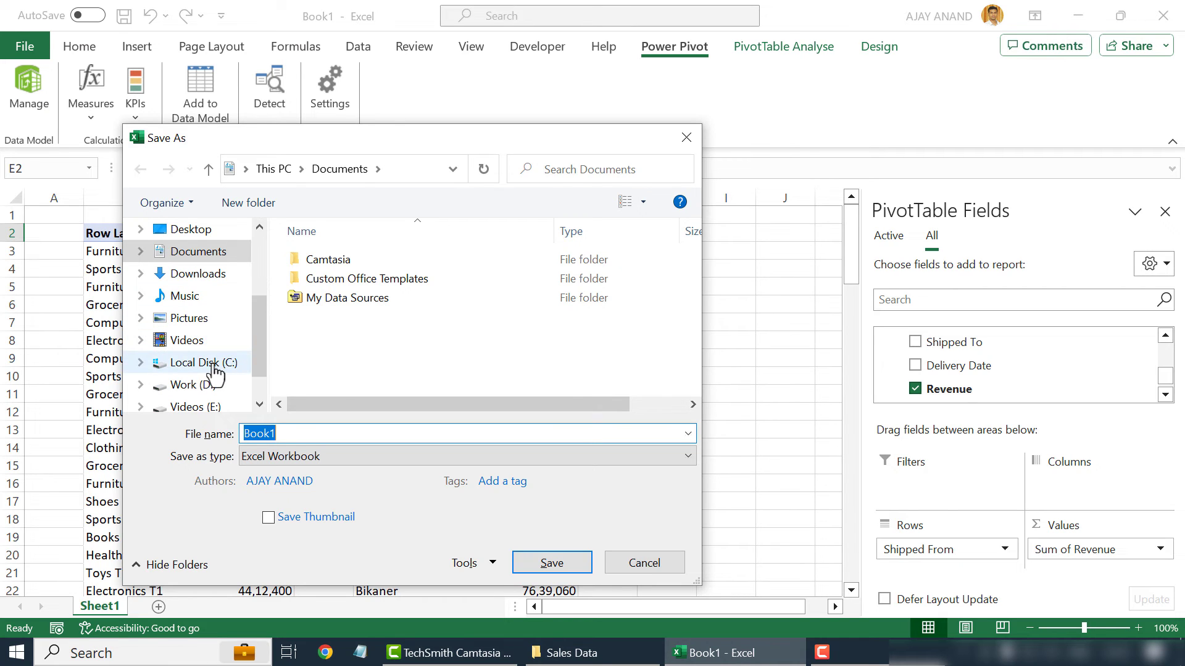
{"action": "left_click", "coordinate": [213, 366]}
{"action": "double_click", "coordinate": [361, 337]}
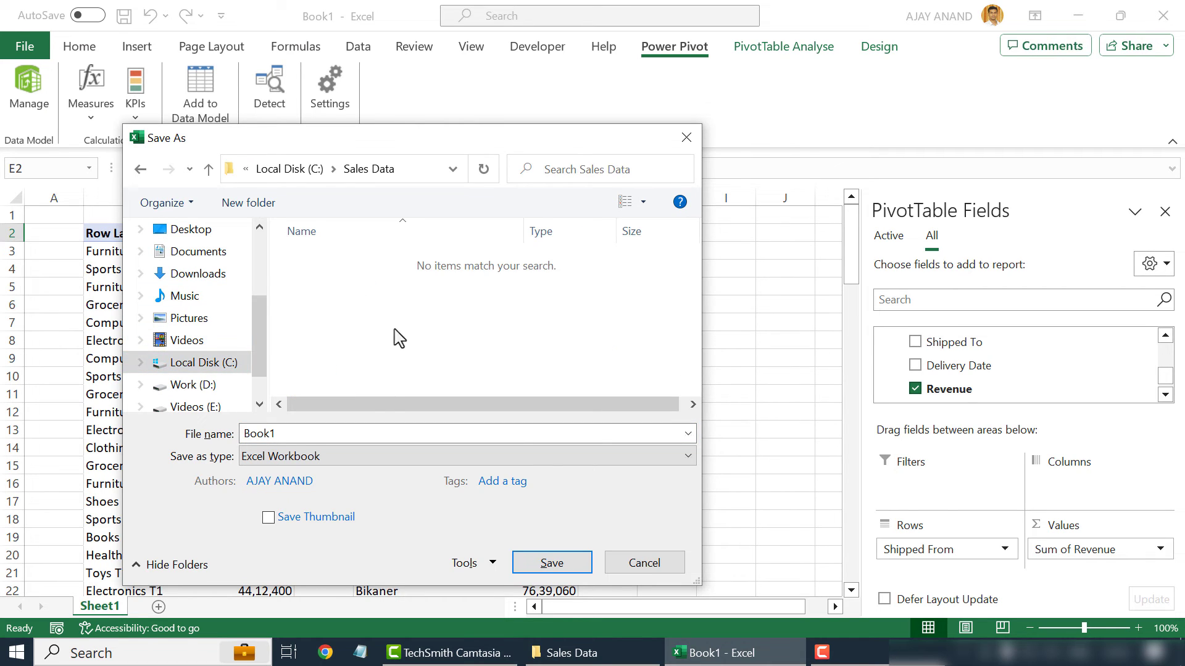
{"action": "double_click", "coordinate": [307, 434]}
{"action": "type", "text": "Sa"}
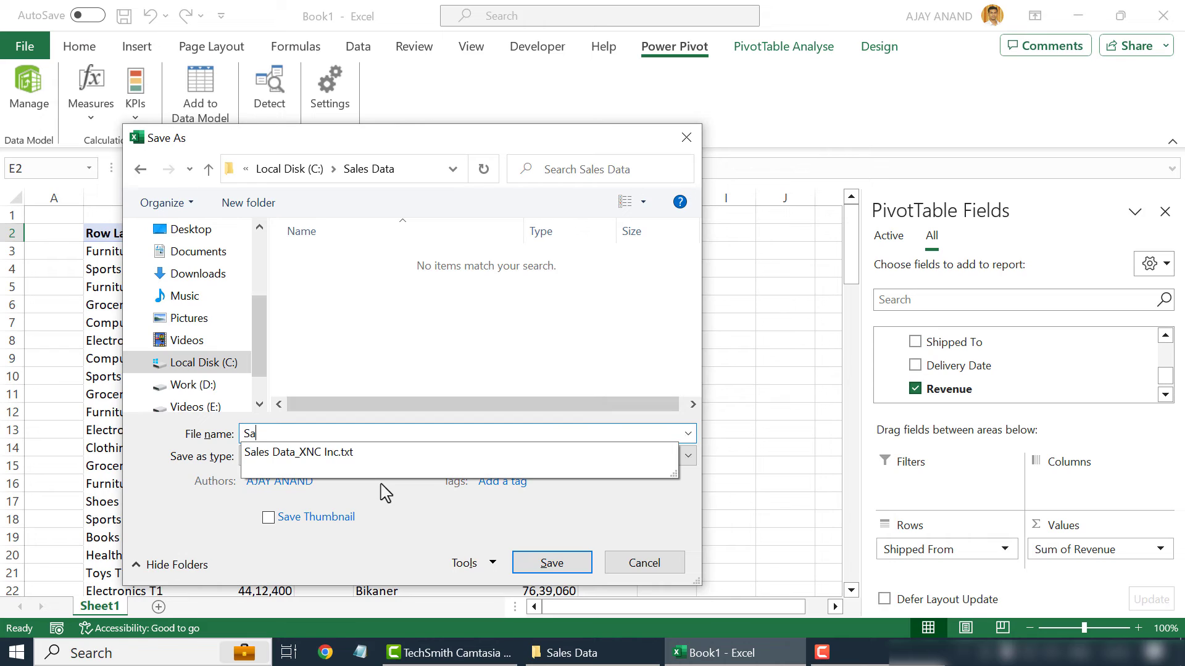
{"action": "type", "text": "les Data (XNC"}
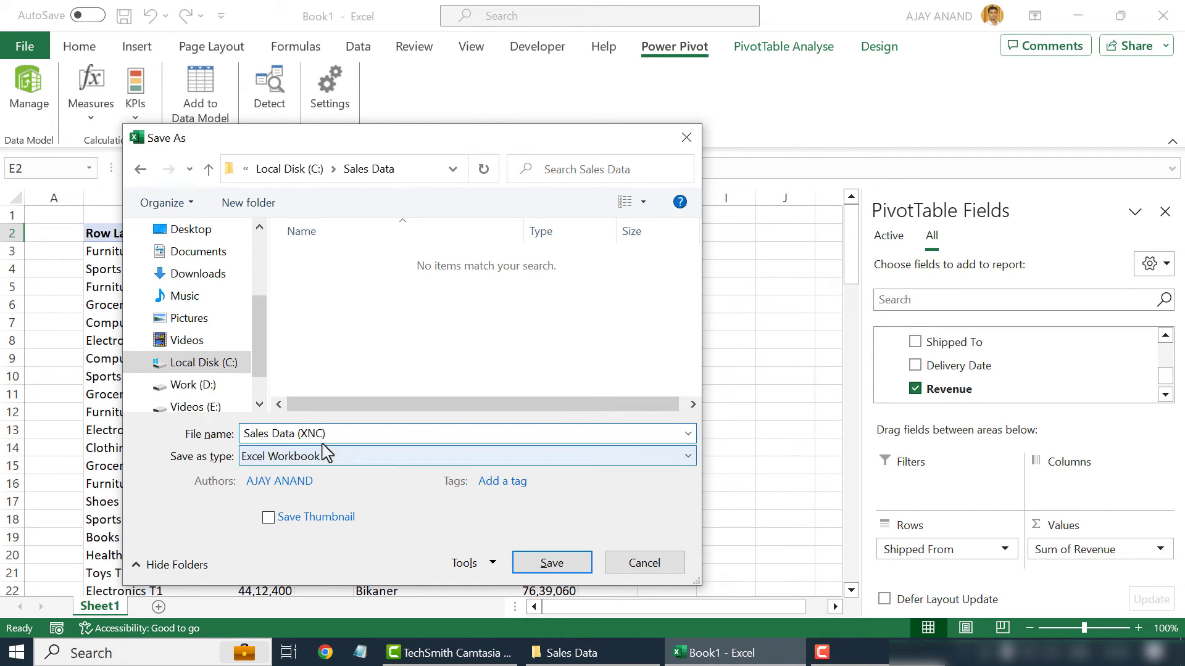
{"action": "left_click", "coordinate": [548, 565]}
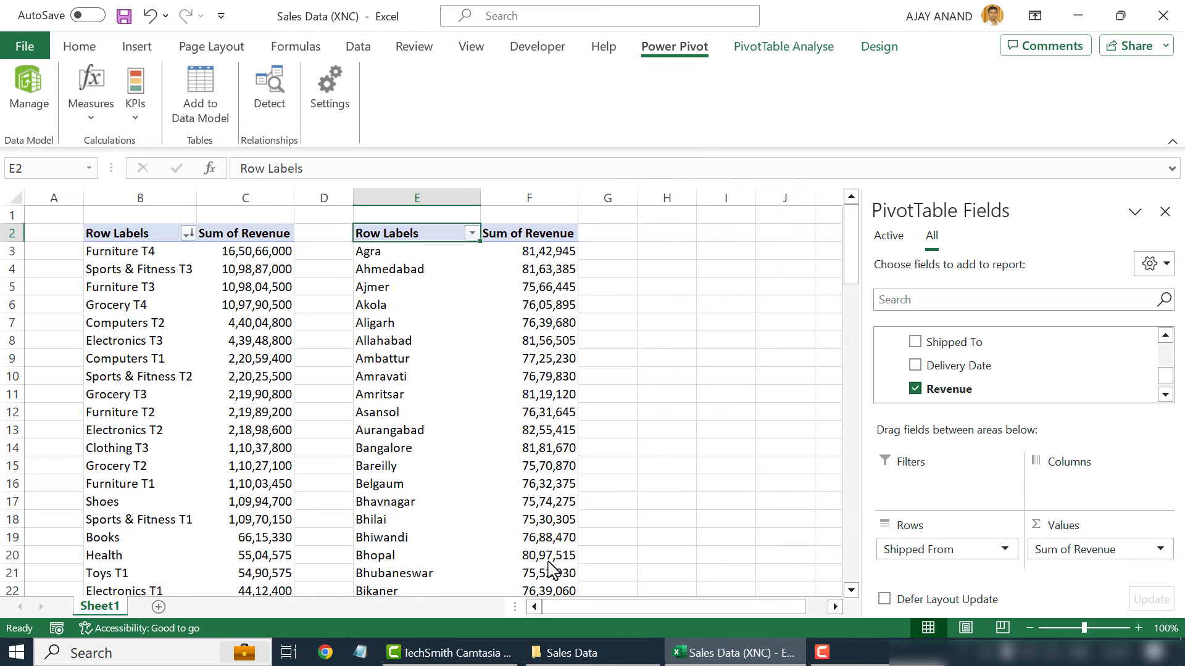
{"action": "left_click", "coordinate": [1081, 19]}
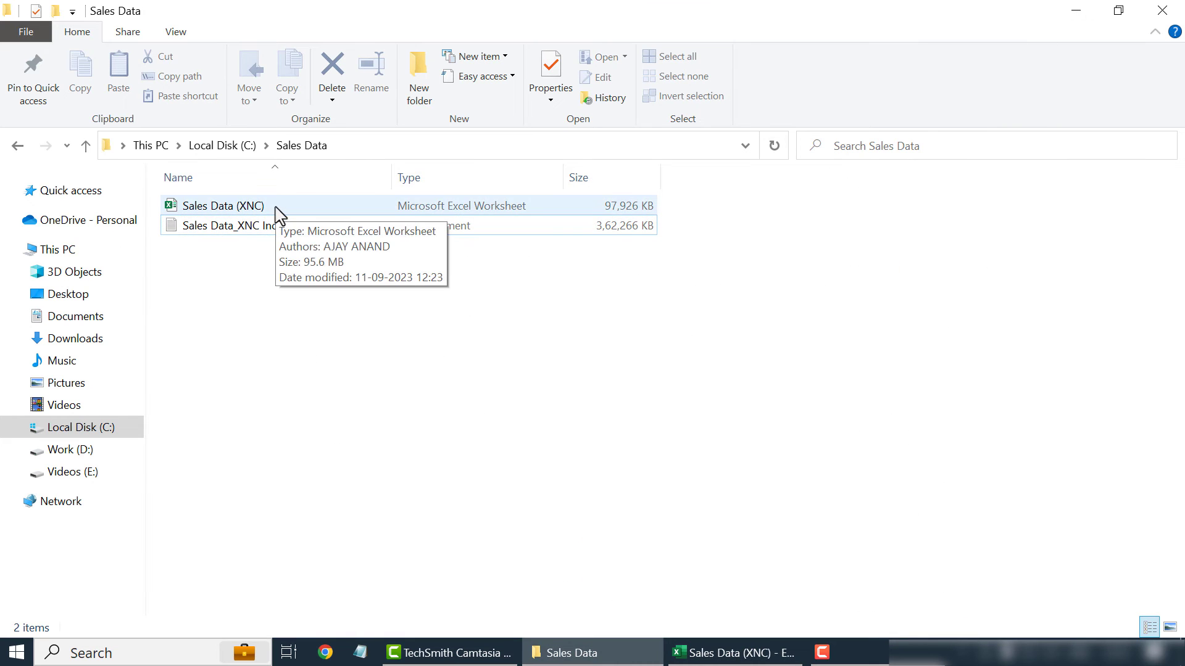